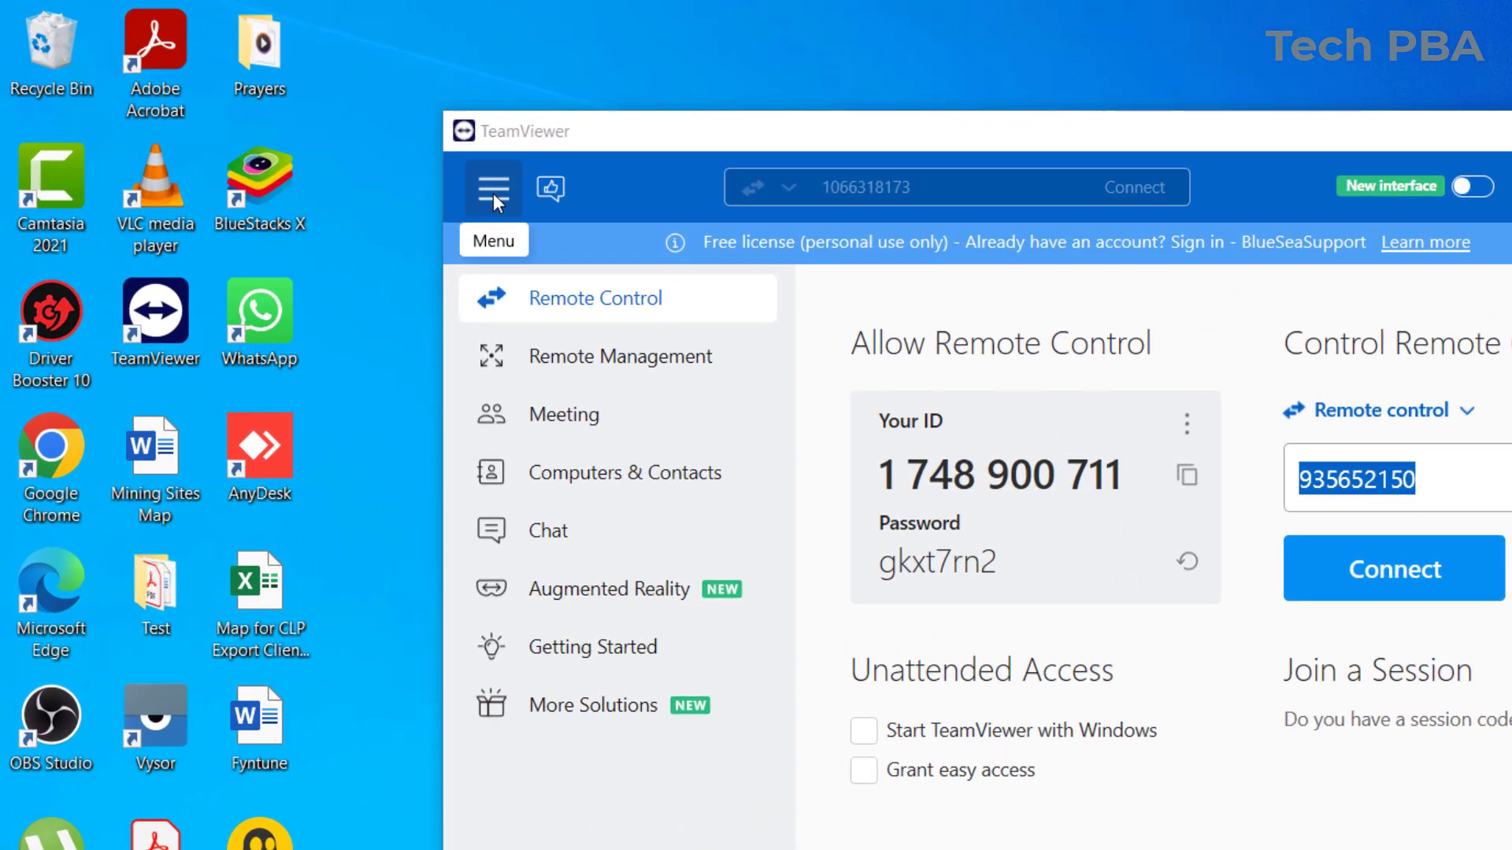
# - Open TeamViewer Options at the Remote control page, where Remove remote wallpaper is still checked
pyautogui.click(493, 194)
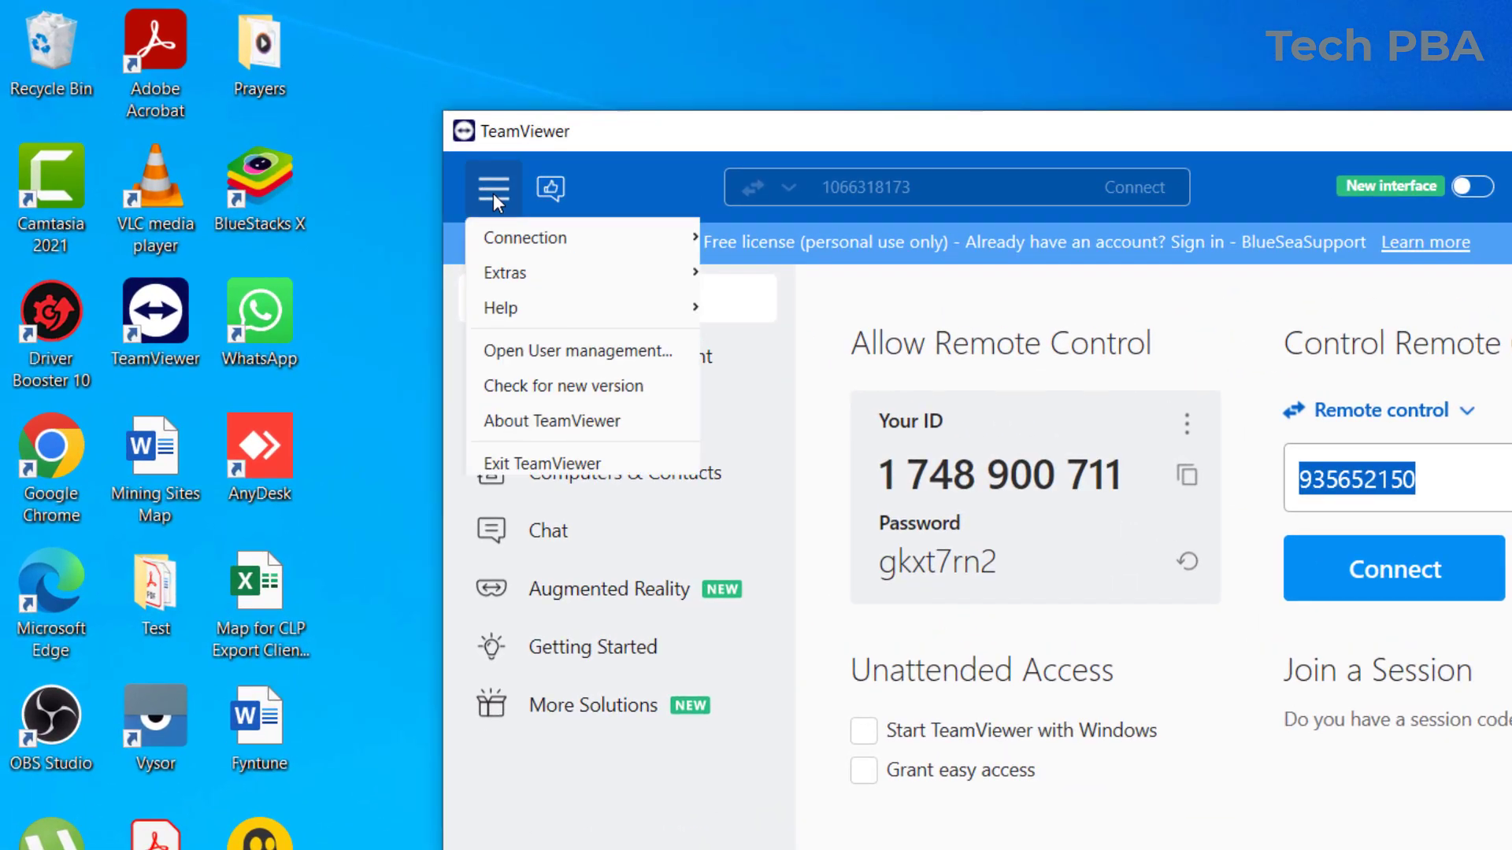
pyautogui.moveTo(555, 272)
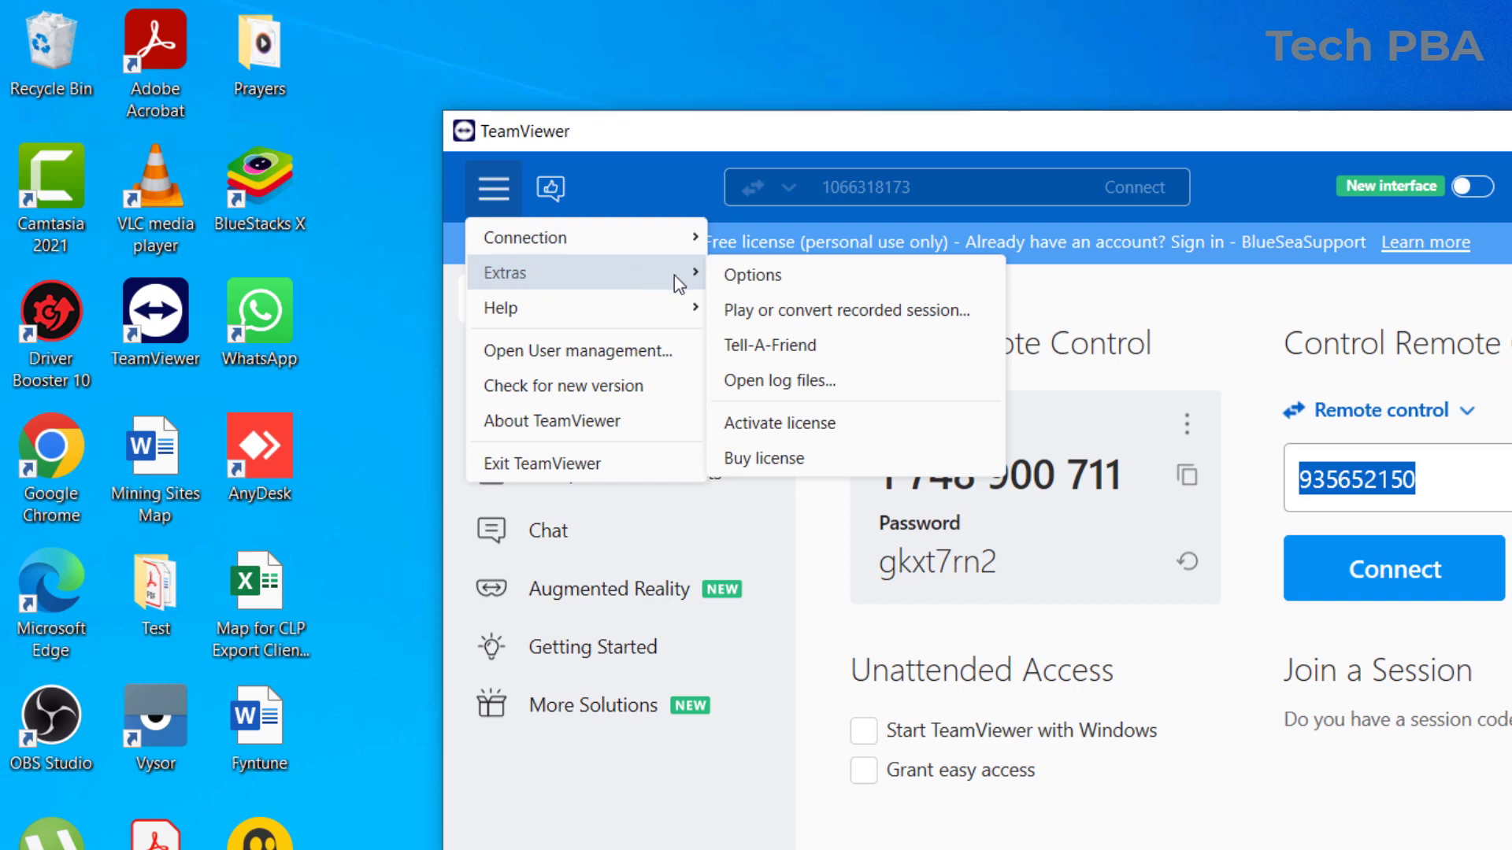
pyautogui.click(792, 275)
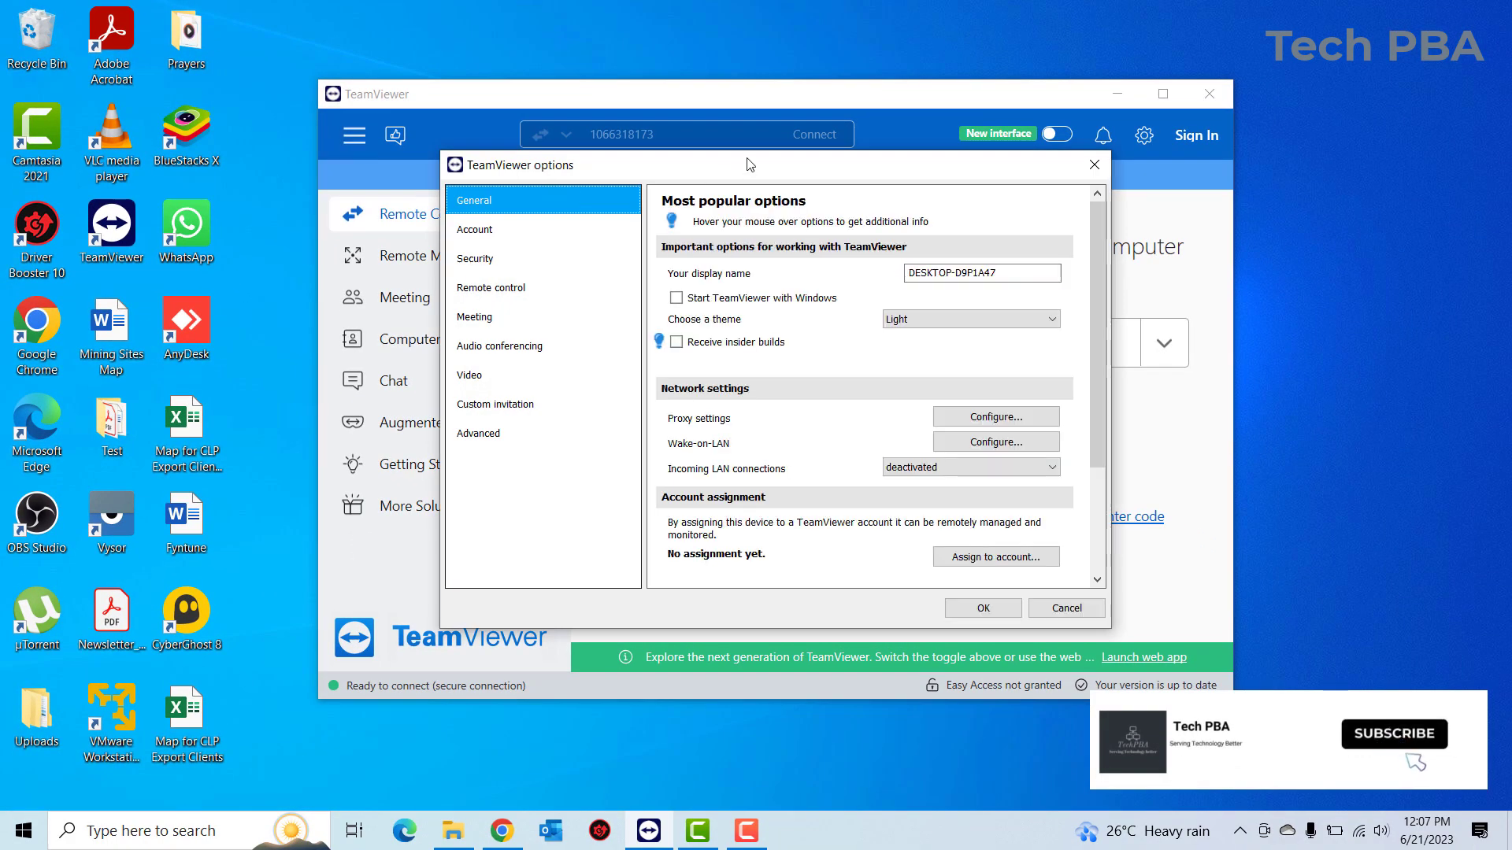
pyautogui.moveTo(746, 170); pyautogui.dragTo(771, 104)
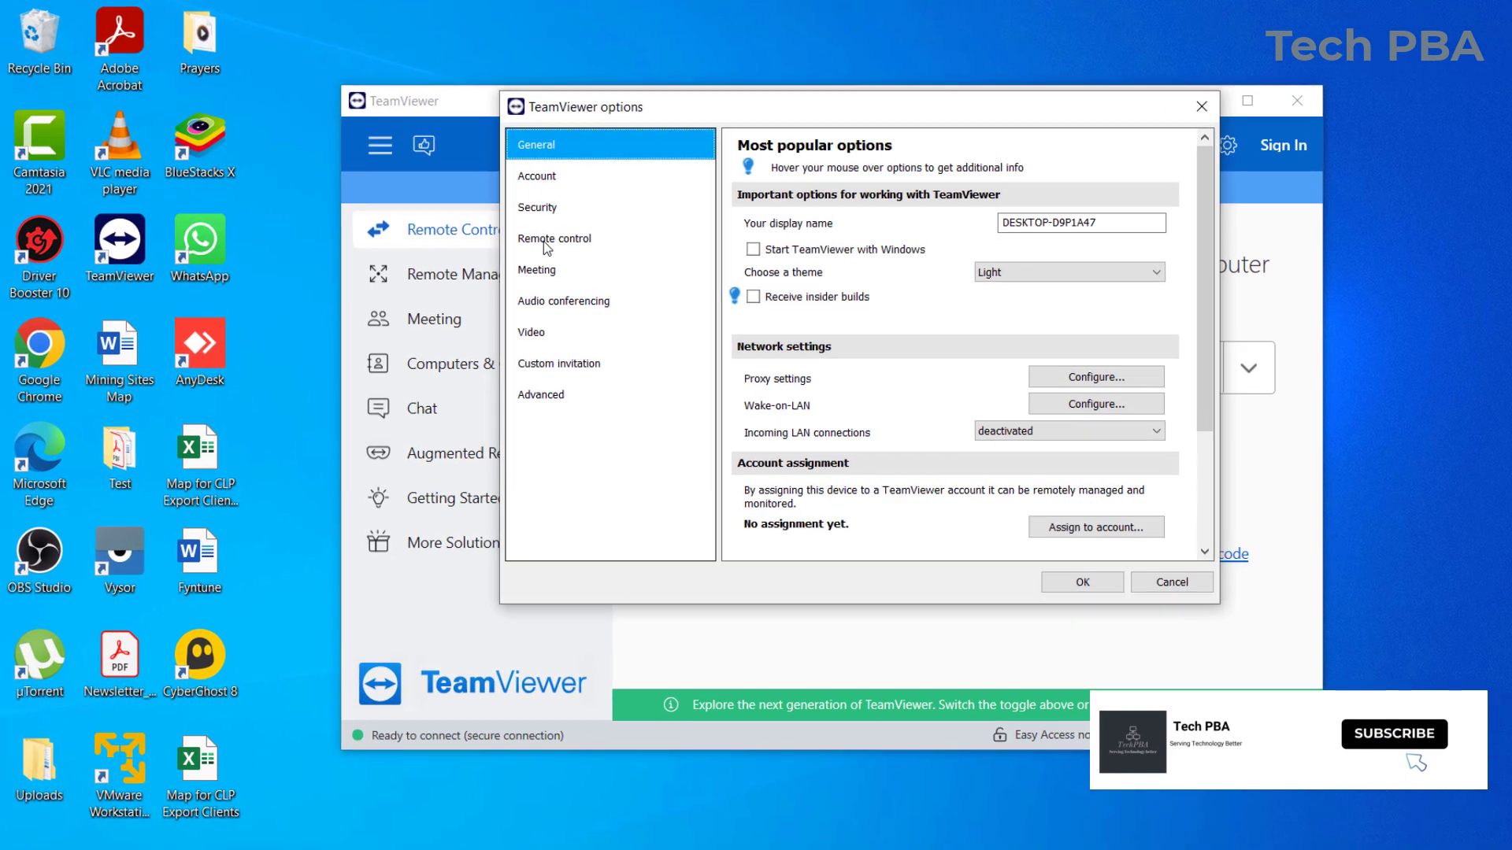
pyautogui.click(508, 226)
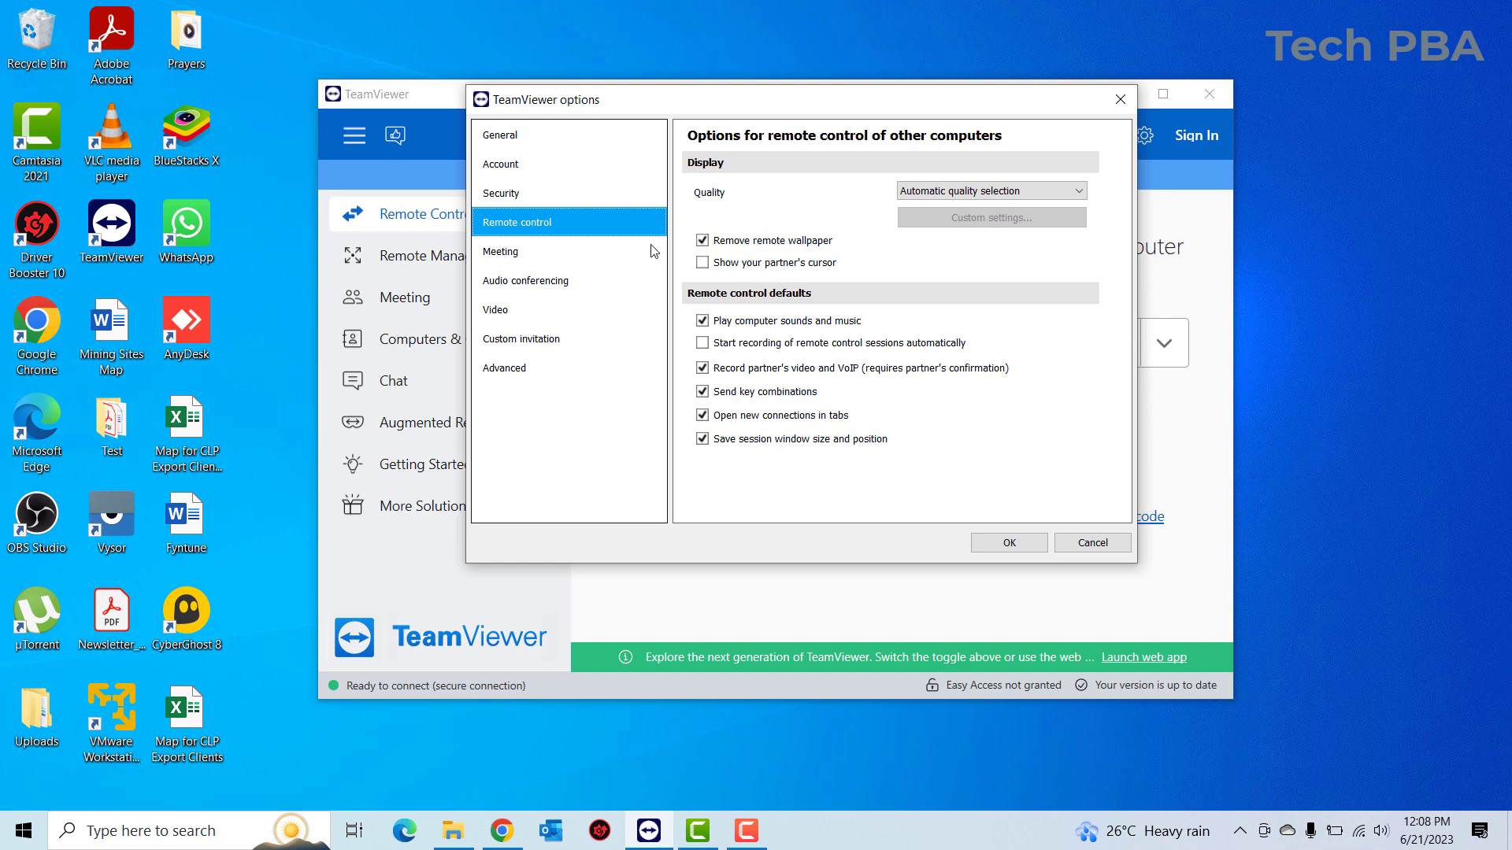
pyautogui.click(1092, 544)
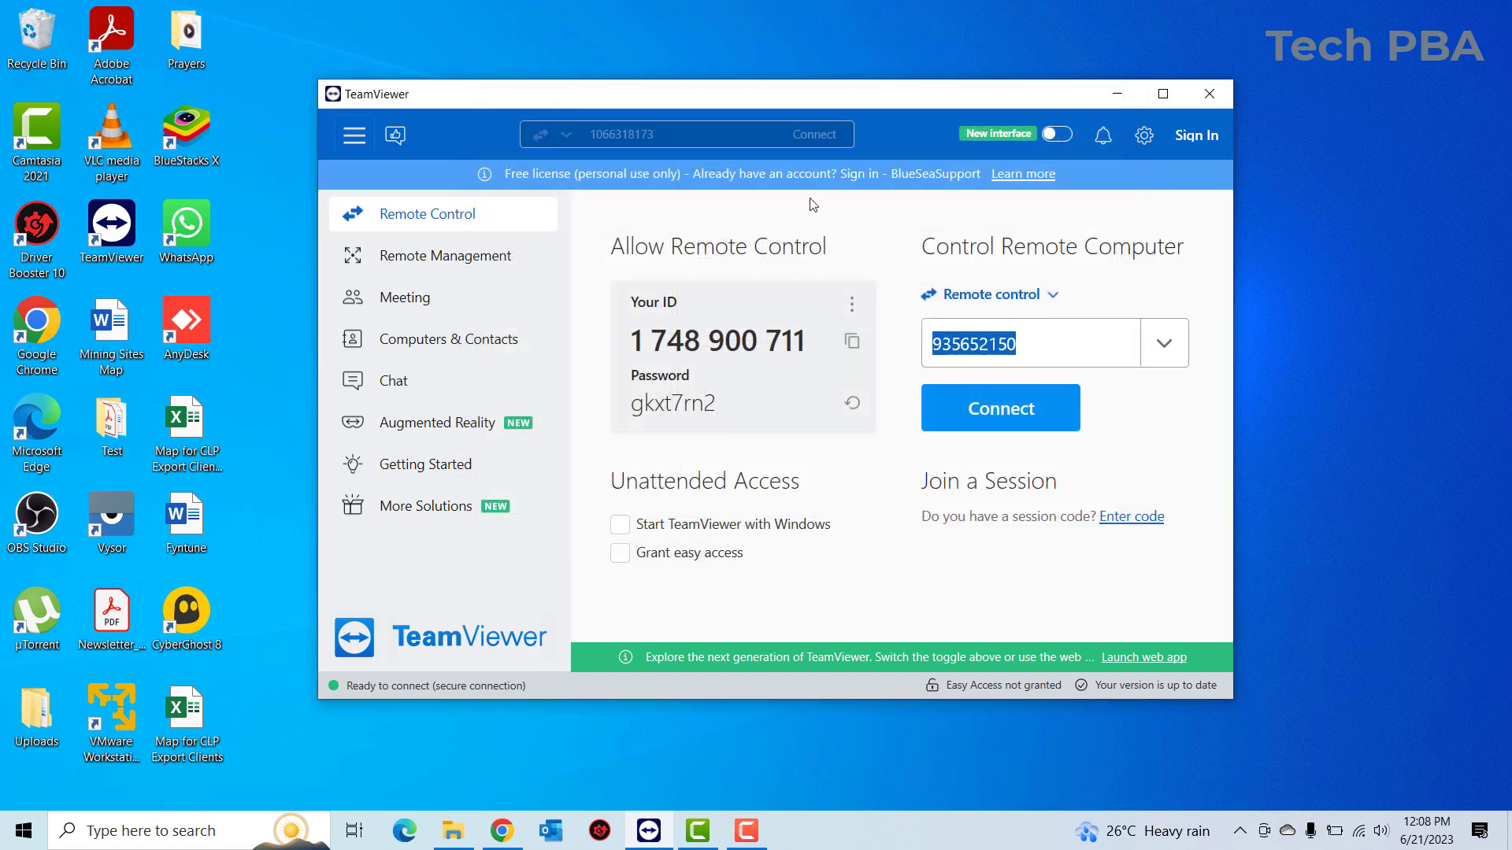
pyautogui.moveTo(735, 97); pyautogui.dragTo(754, 86)
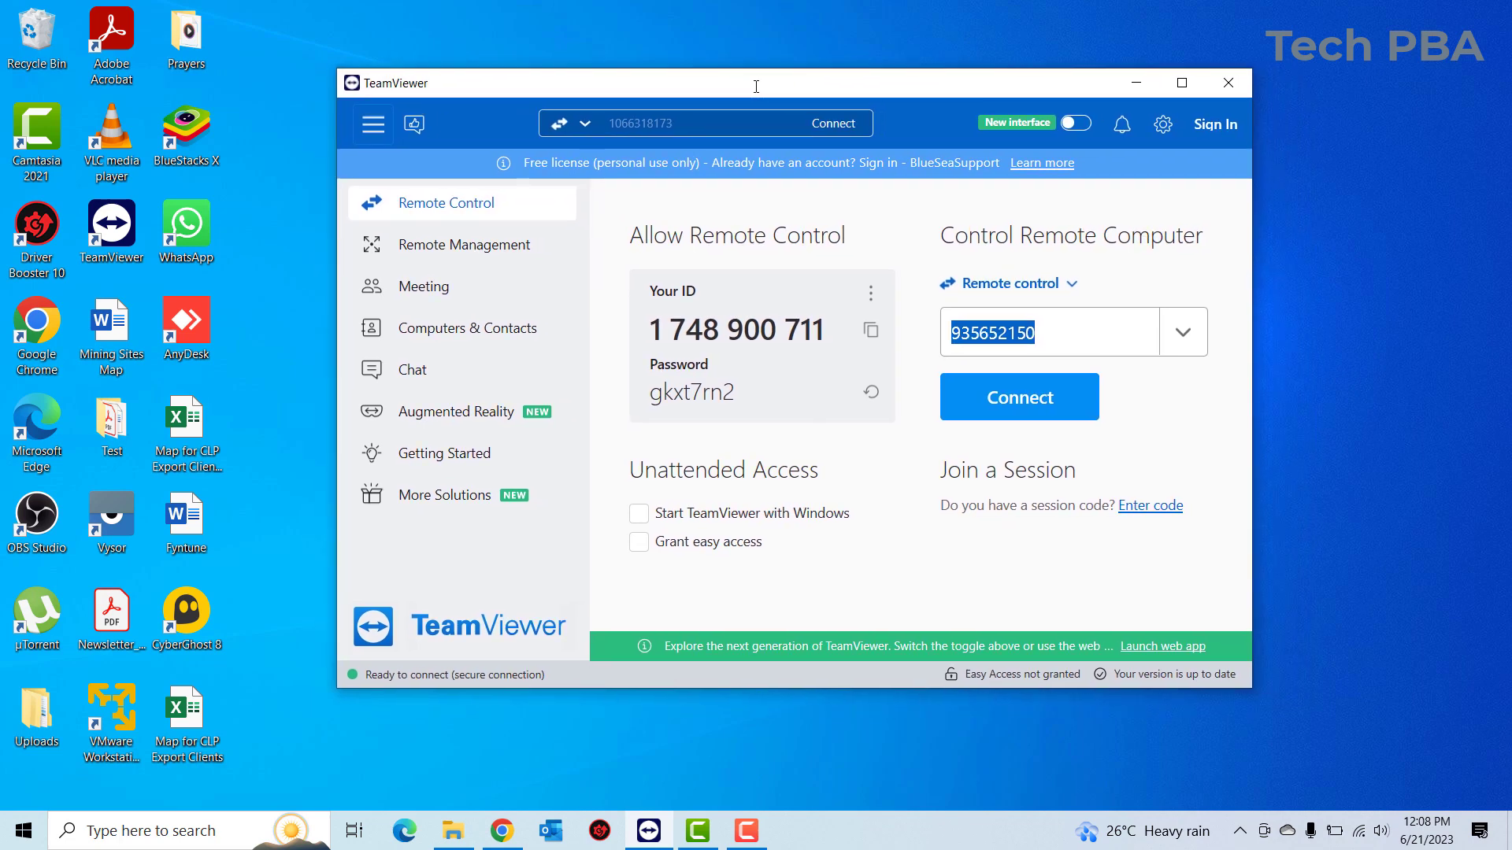
pyautogui.click(693, 122)
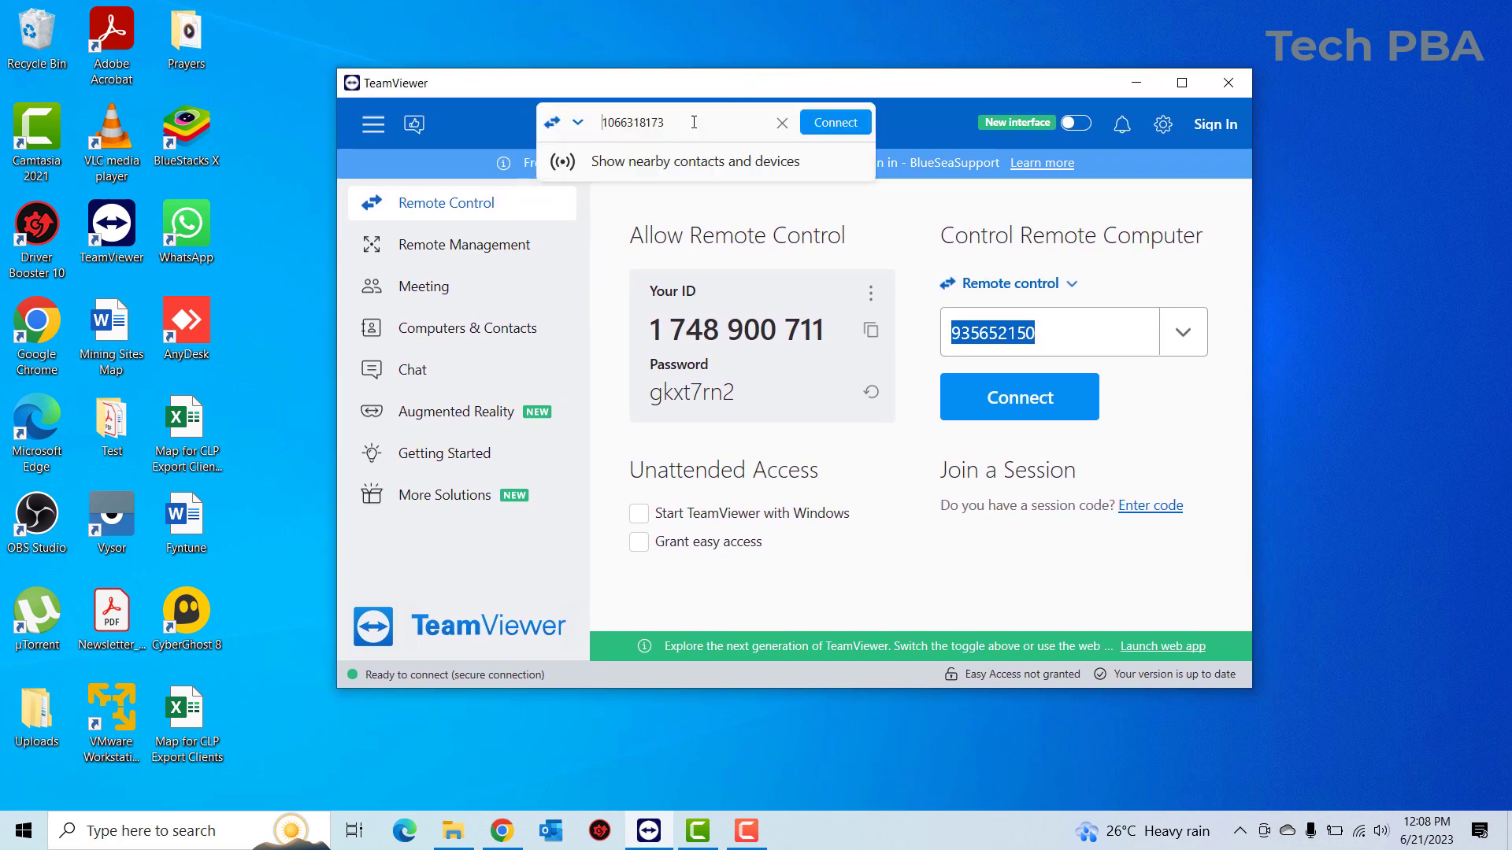
pyautogui.click(836, 123)
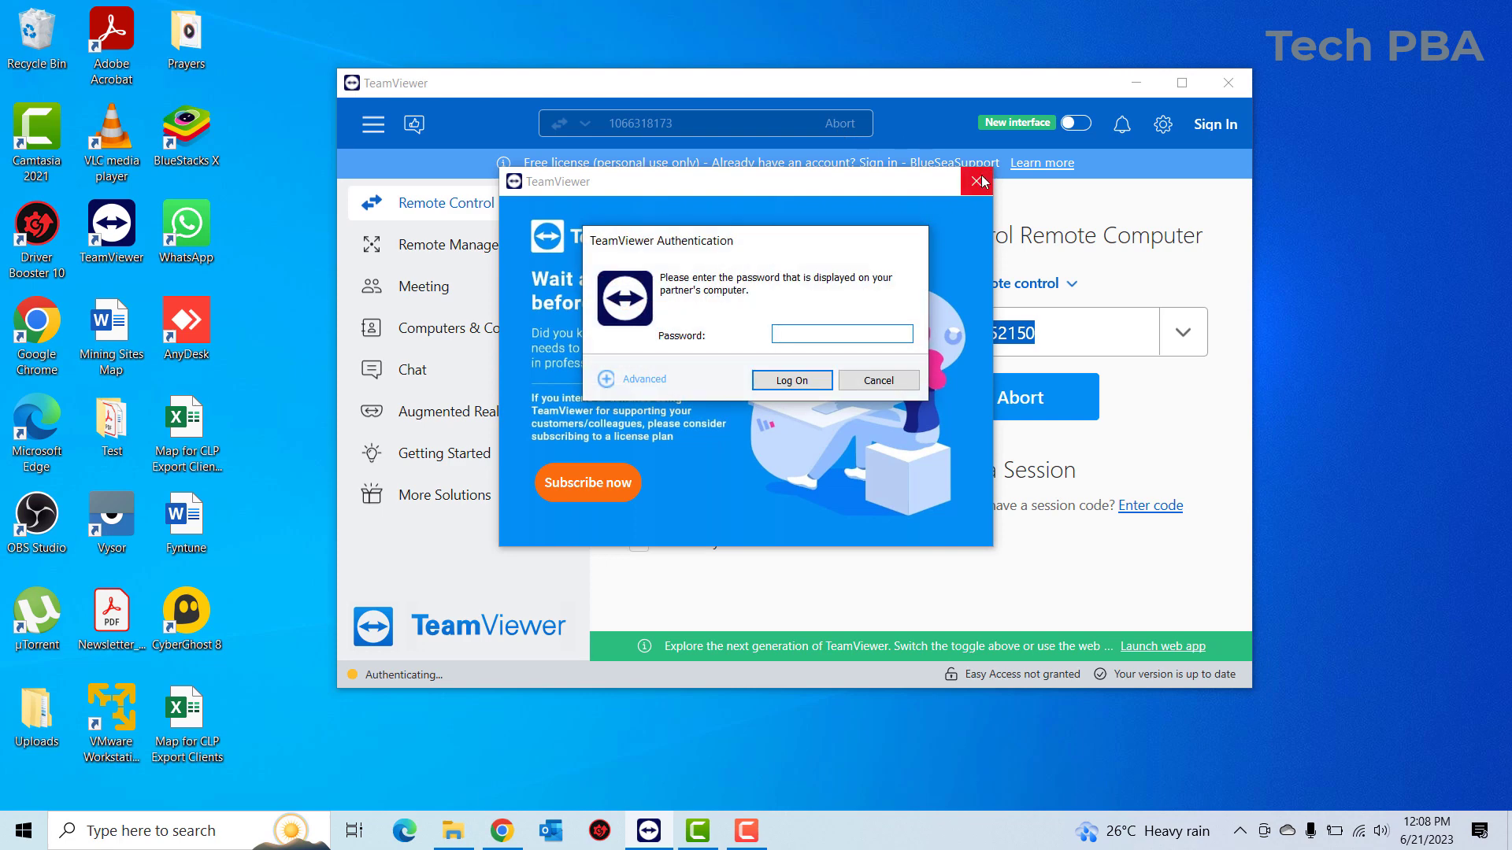
# - Dismiss the subscription promo and log on with the partner password
pyautogui.click(982, 182)
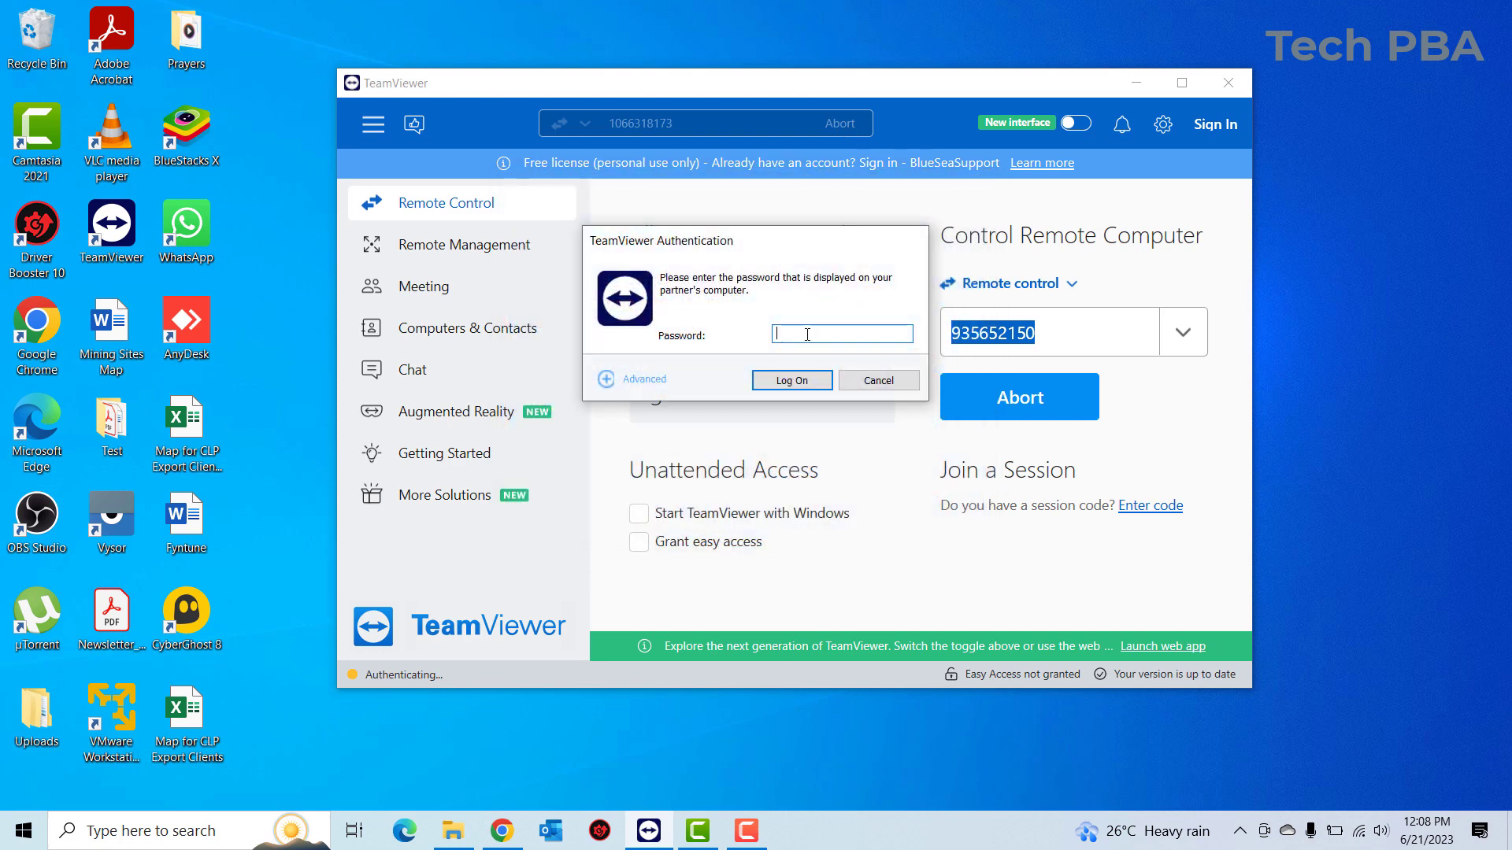
pyautogui.write('xx')
pyautogui.write('xxxxxxxxx')
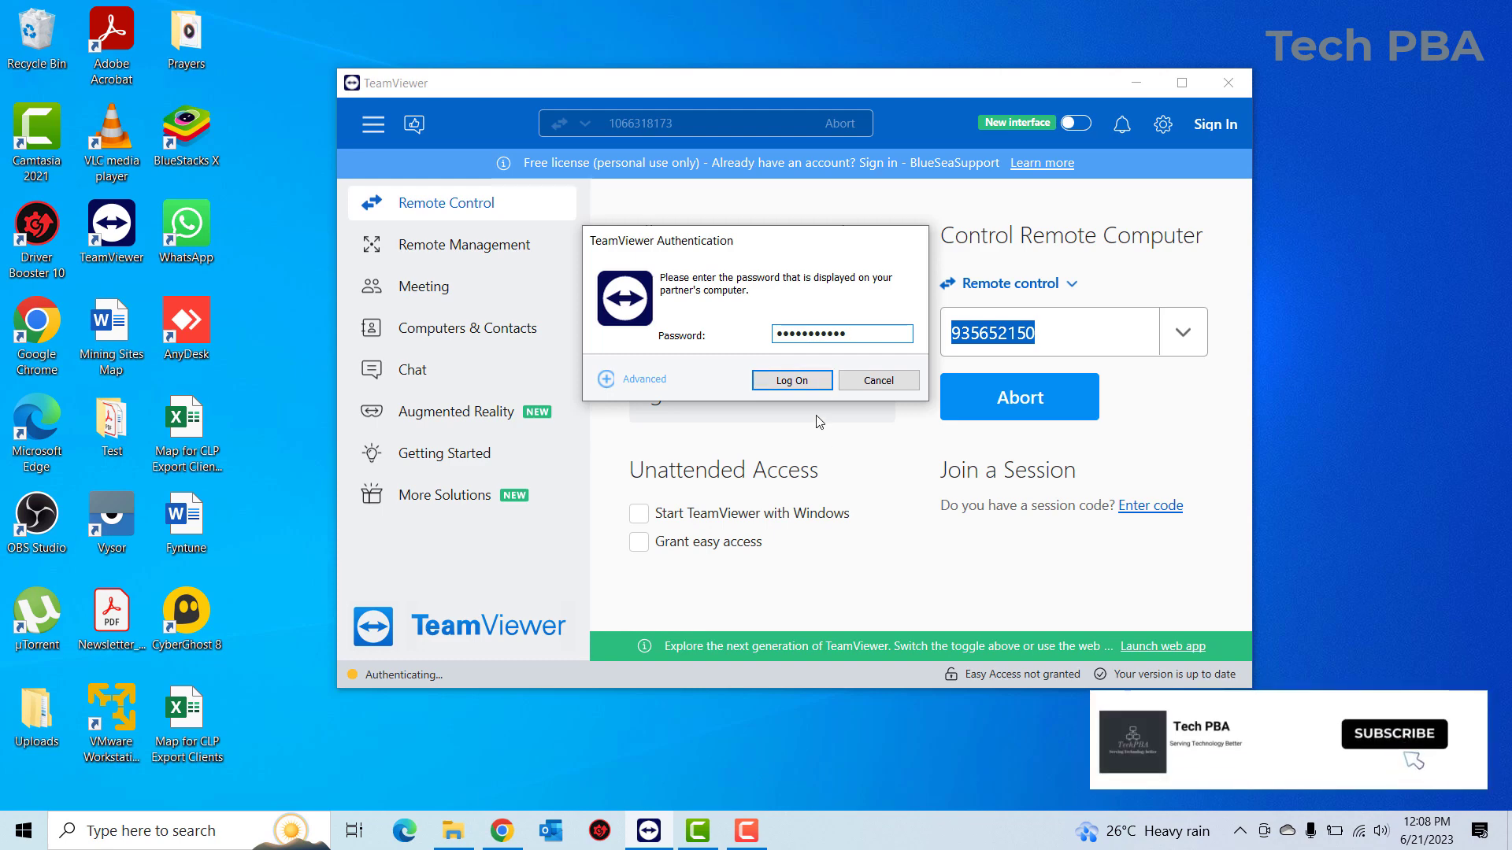
pyautogui.click(802, 383)
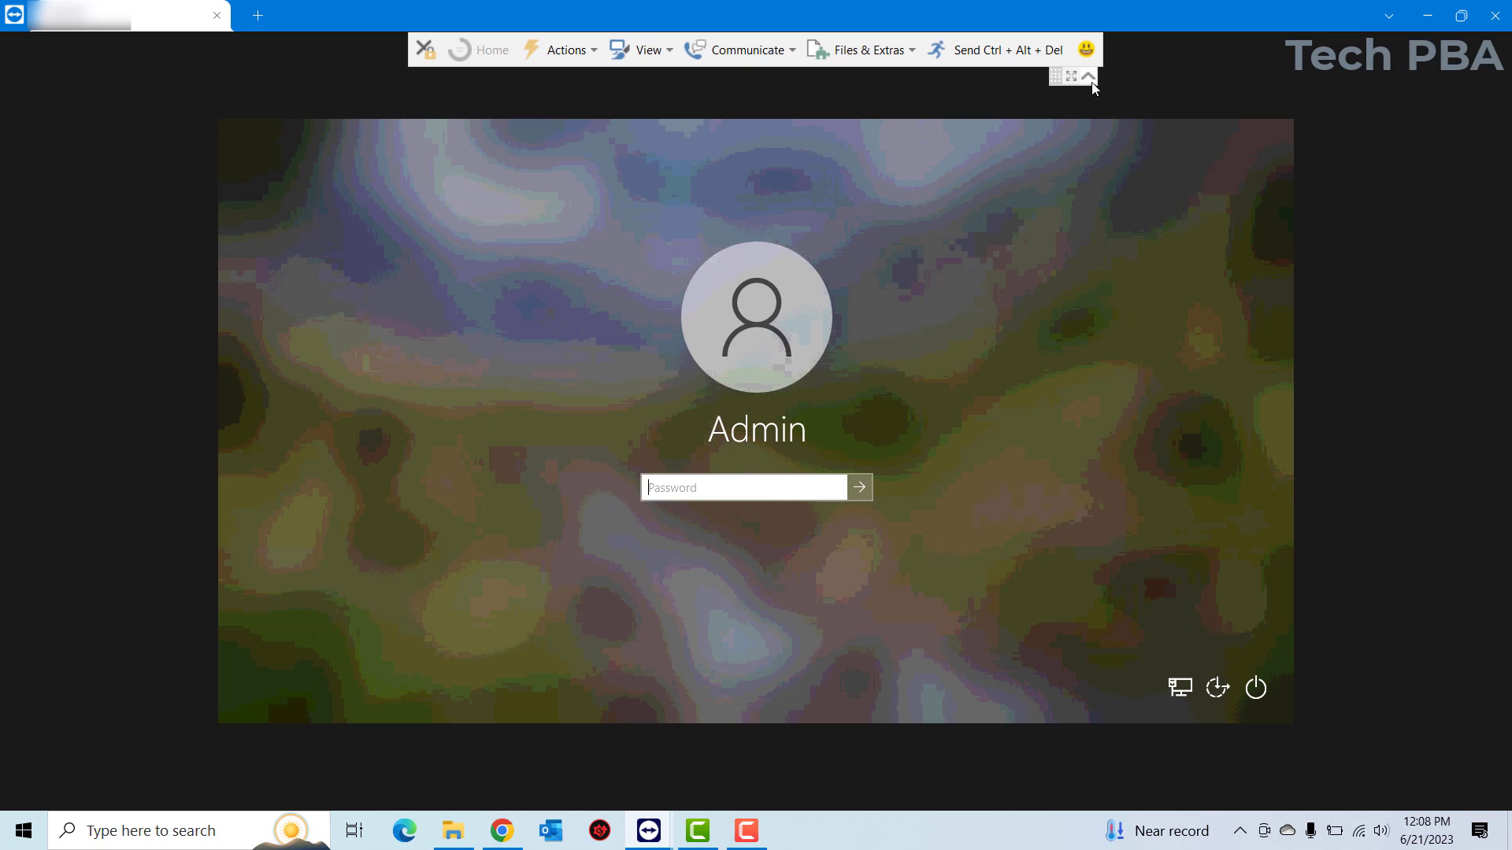
# - Sign in to the remote Windows with the Admin password and minimize remote TeamViewer, showing a black desktop
pyautogui.click(1089, 76)
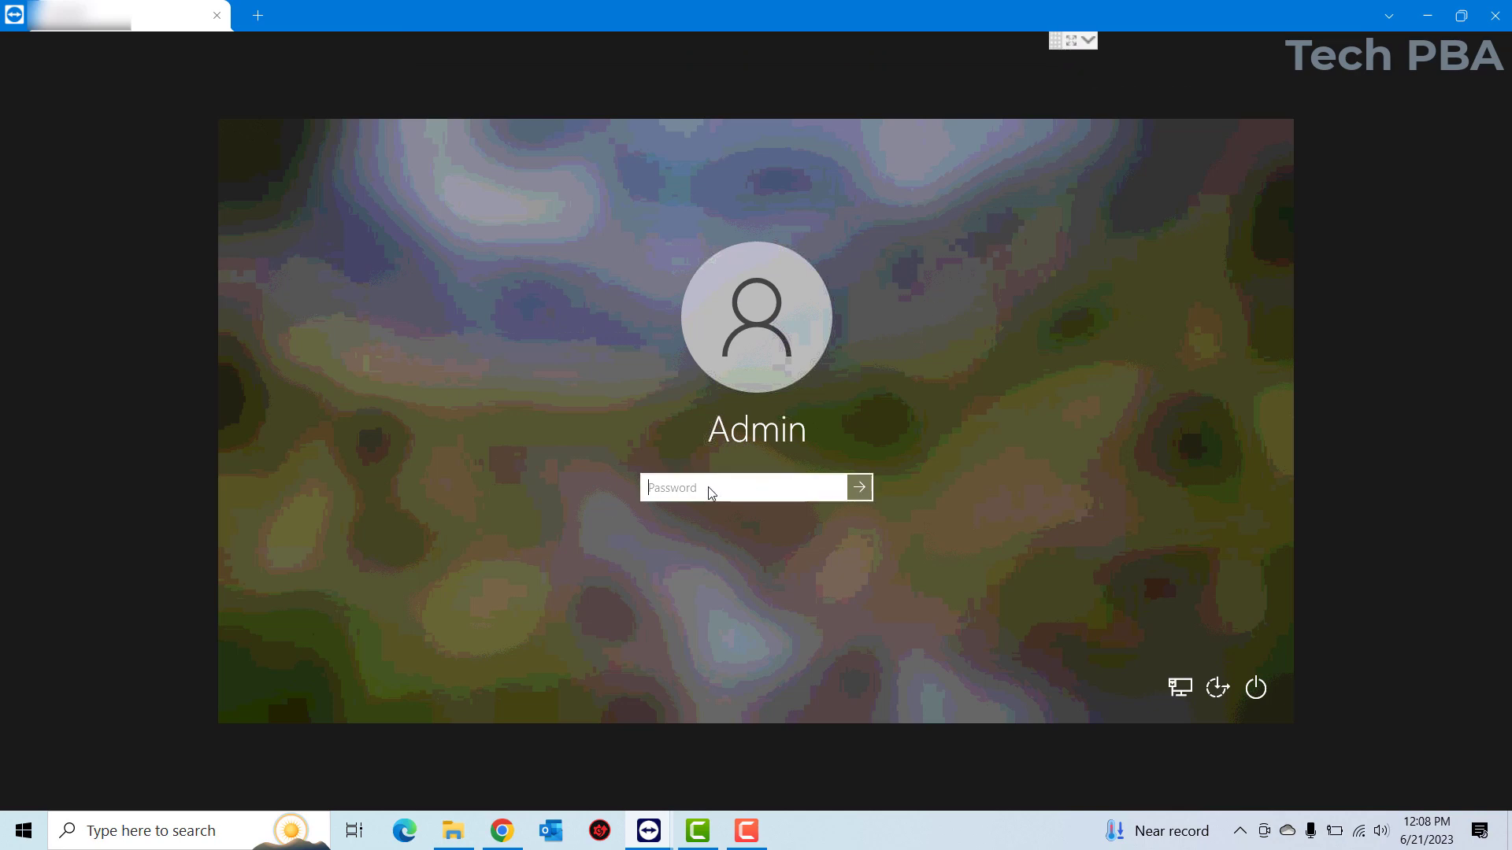
pyautogui.write('•••••••')
pyautogui.write('•••')
pyautogui.write('•')
pyautogui.press('Return')
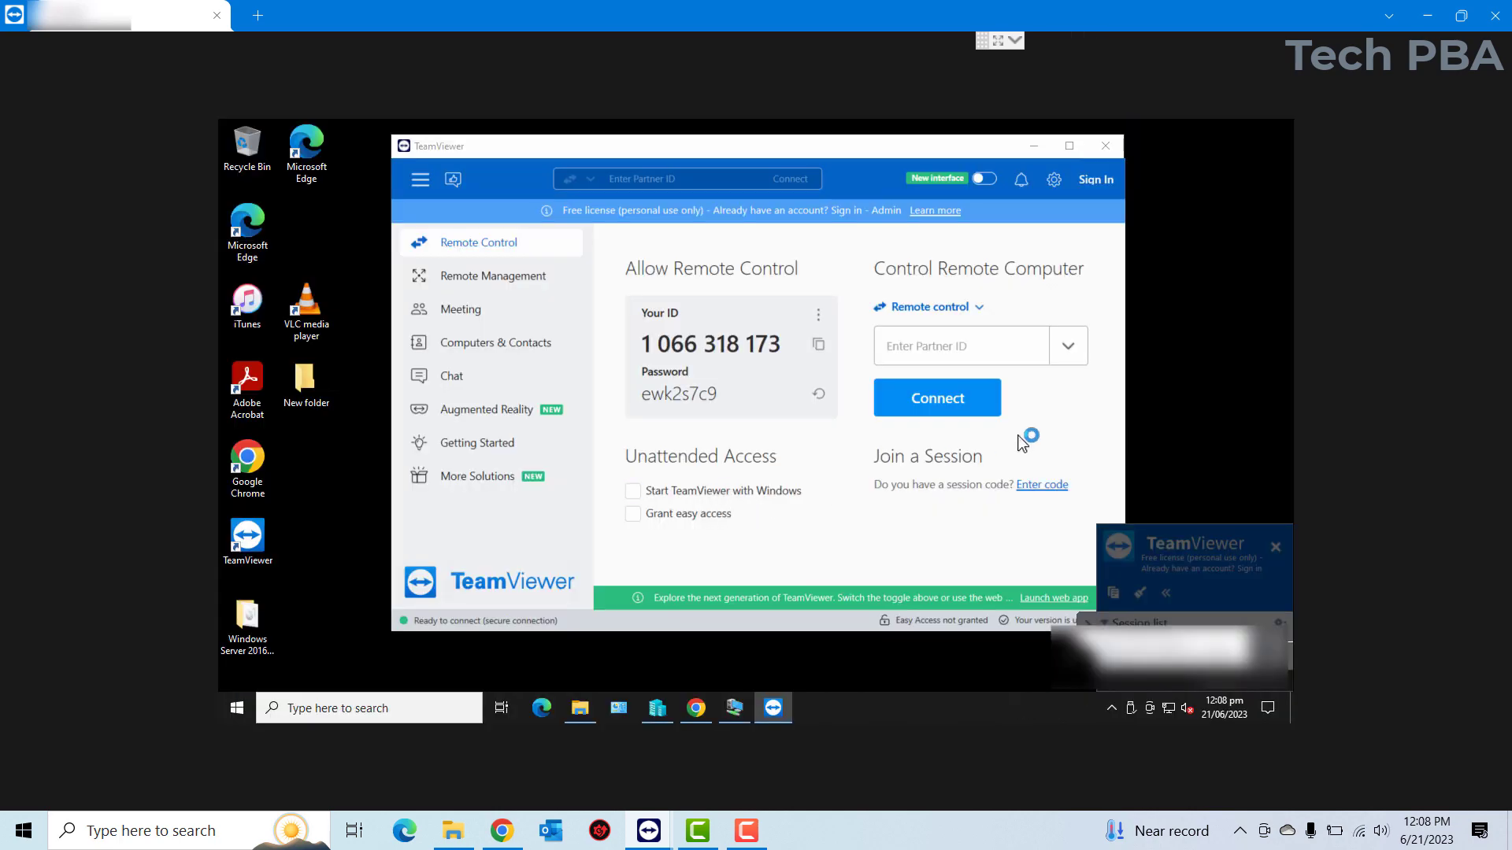
pyautogui.click(1034, 146)
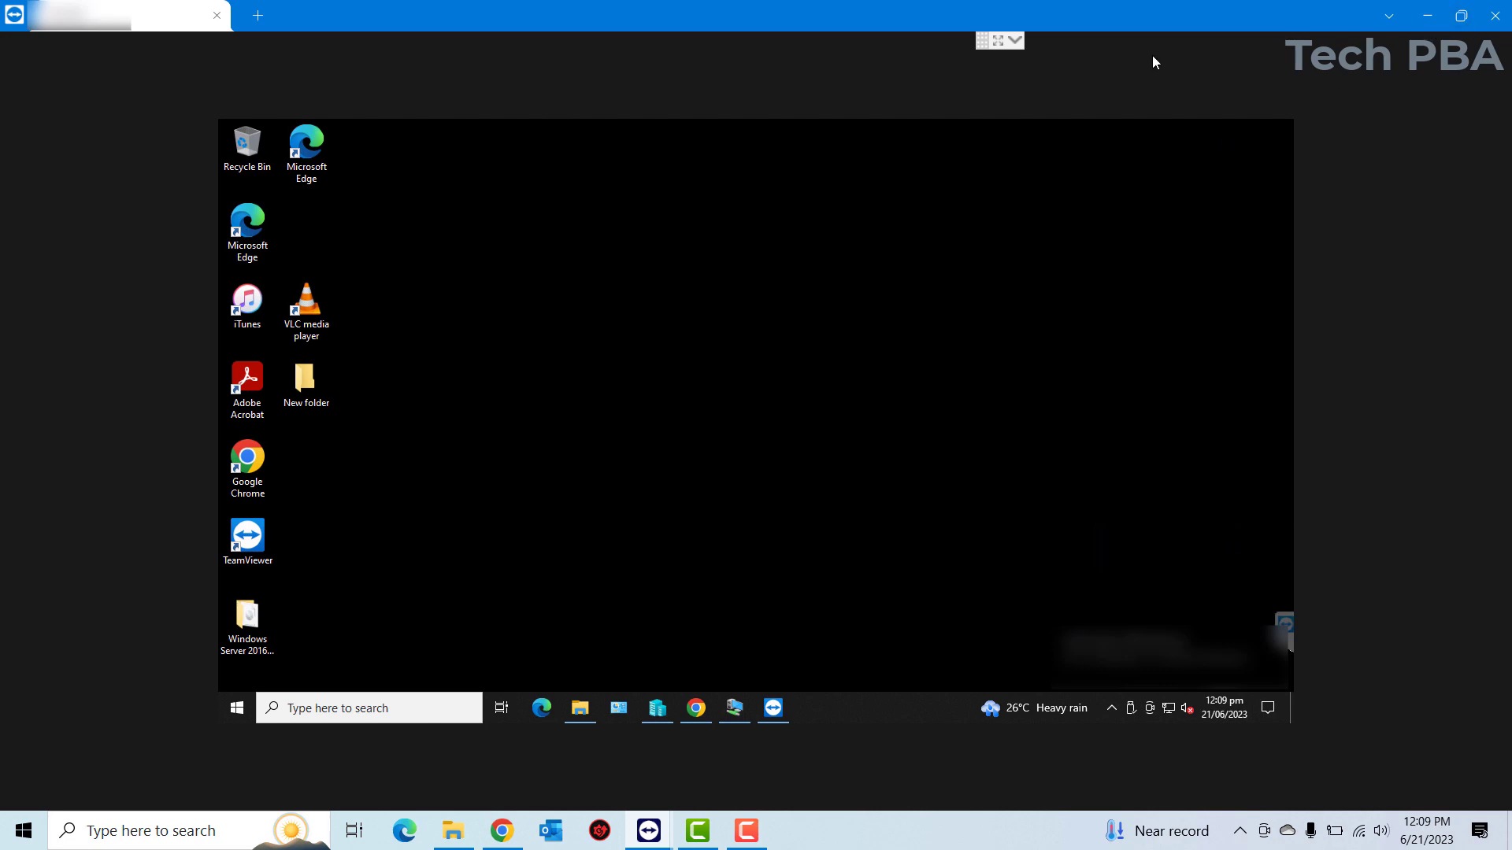
# - Close the session, then uncheck Remove remote wallpaper under Options > Remote control
pyautogui.click(1503, 16)
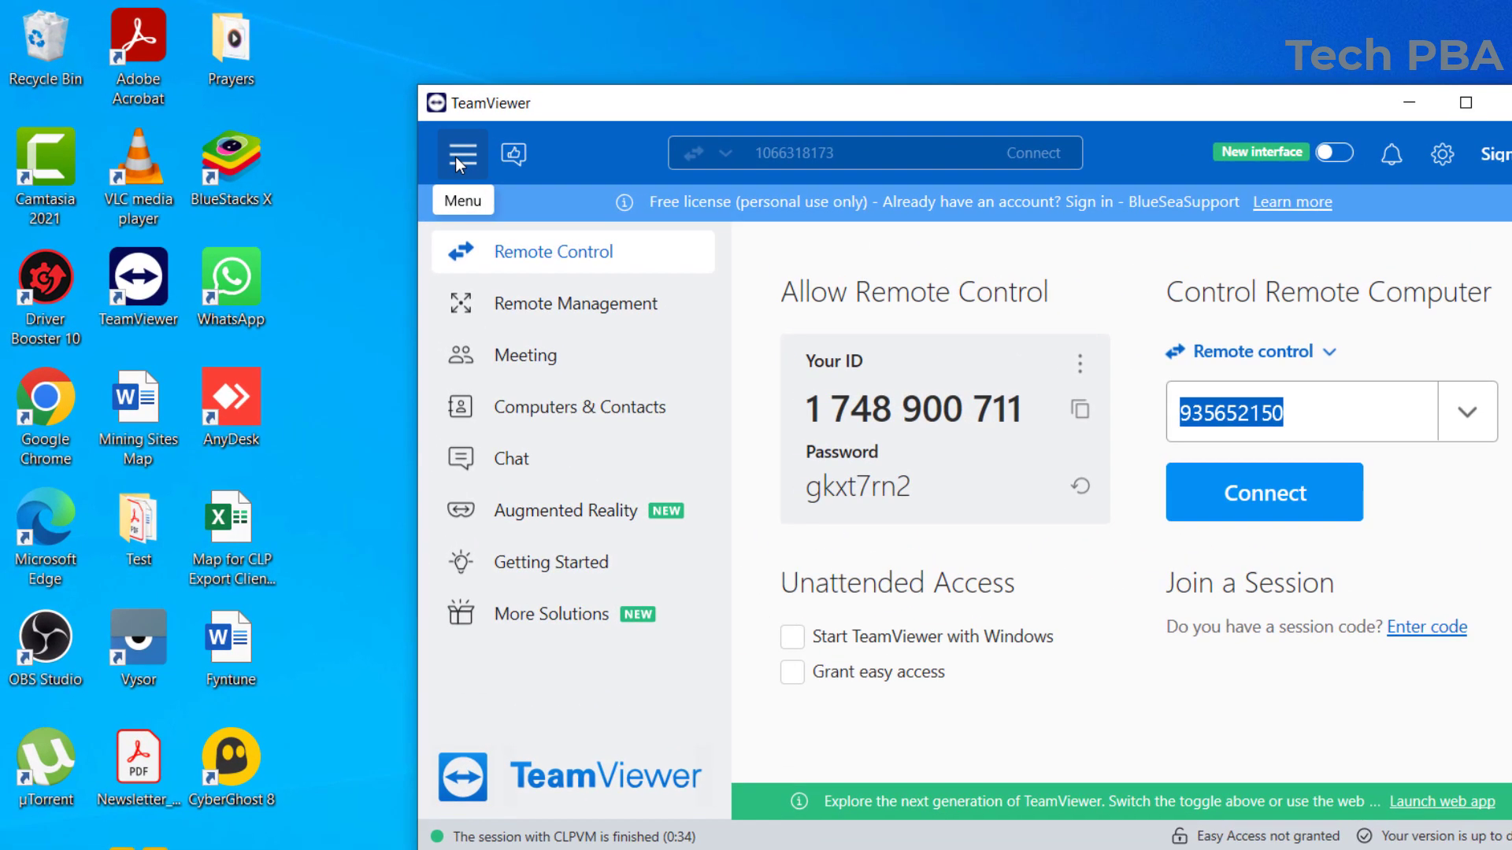
pyautogui.click(455, 158)
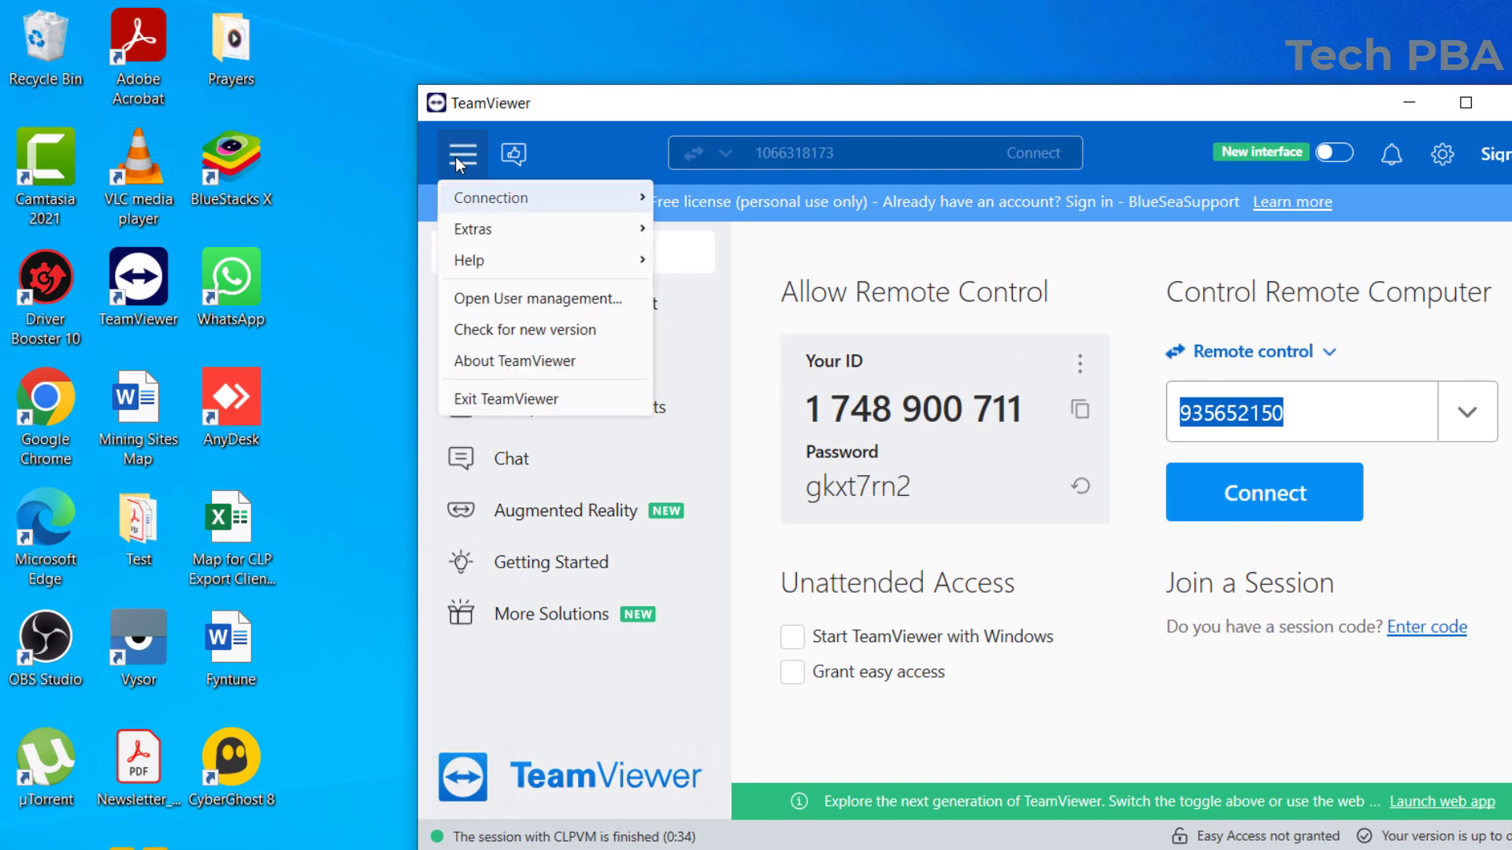
pyautogui.moveTo(496, 229)
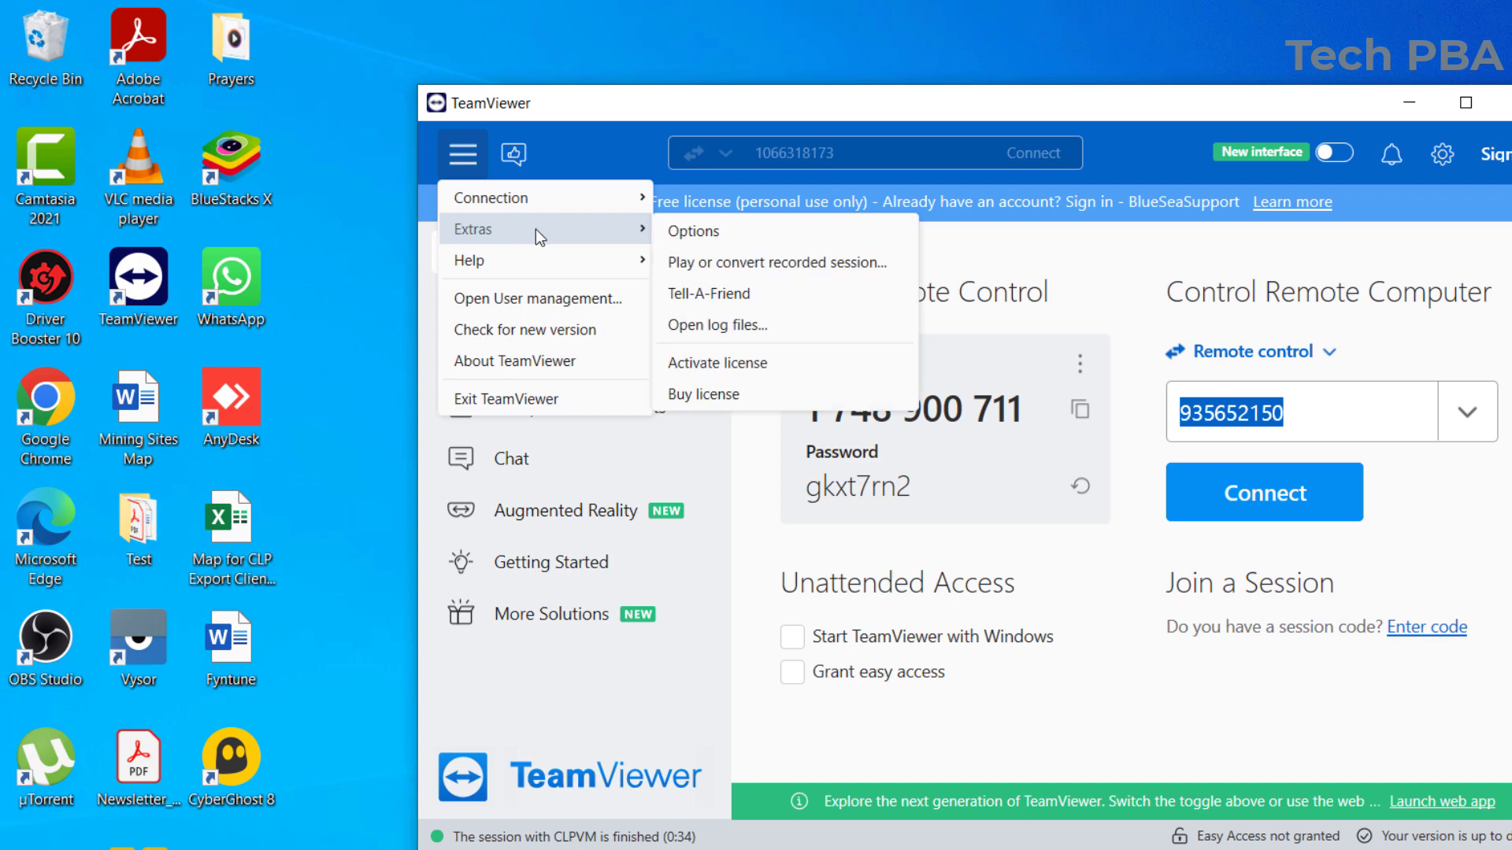
pyautogui.click(725, 233)
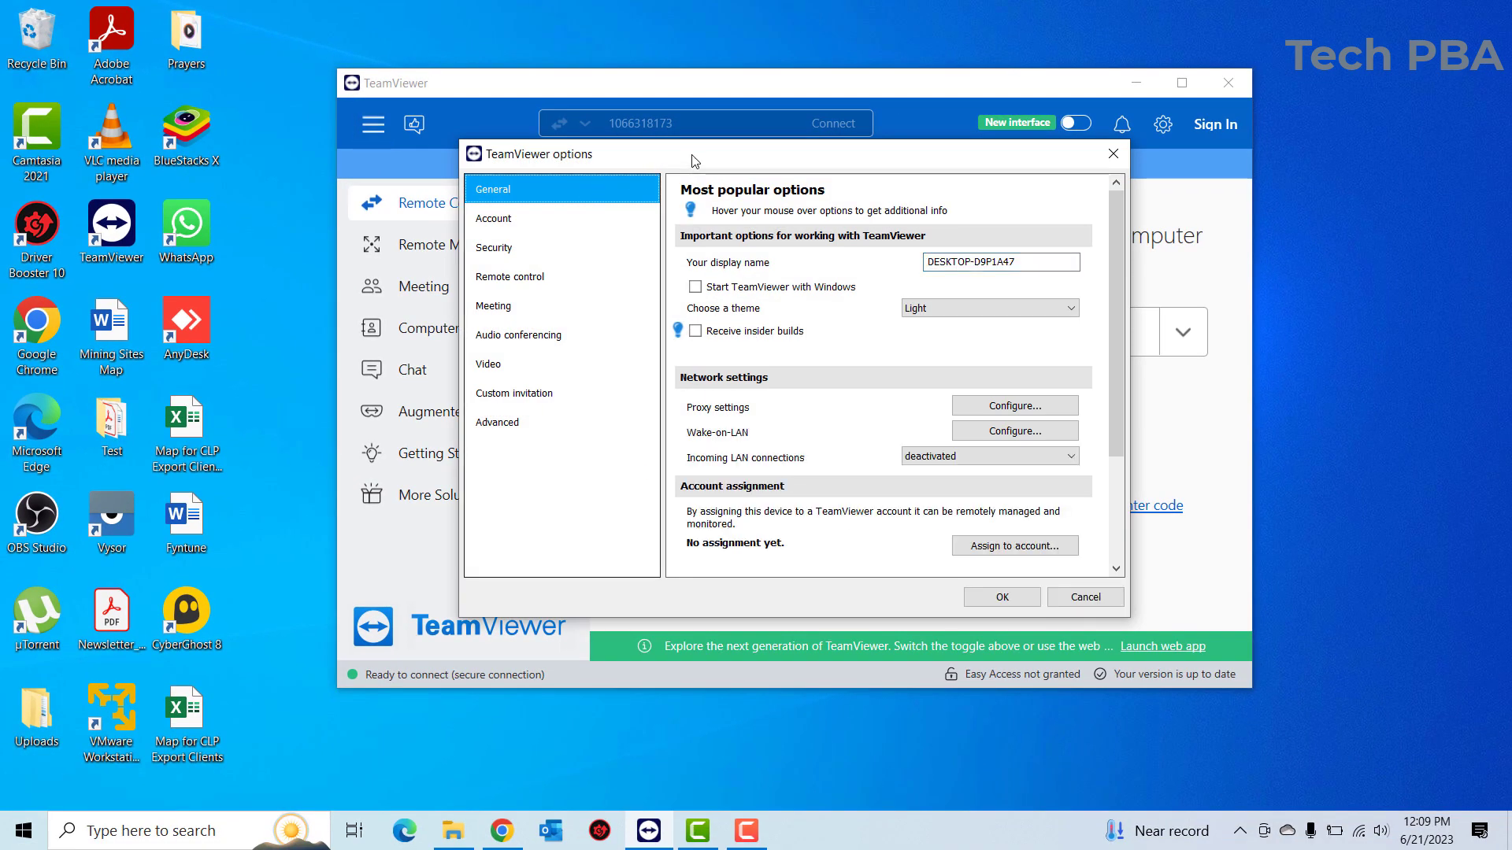
pyautogui.moveTo(695, 161); pyautogui.dragTo(671, 99)
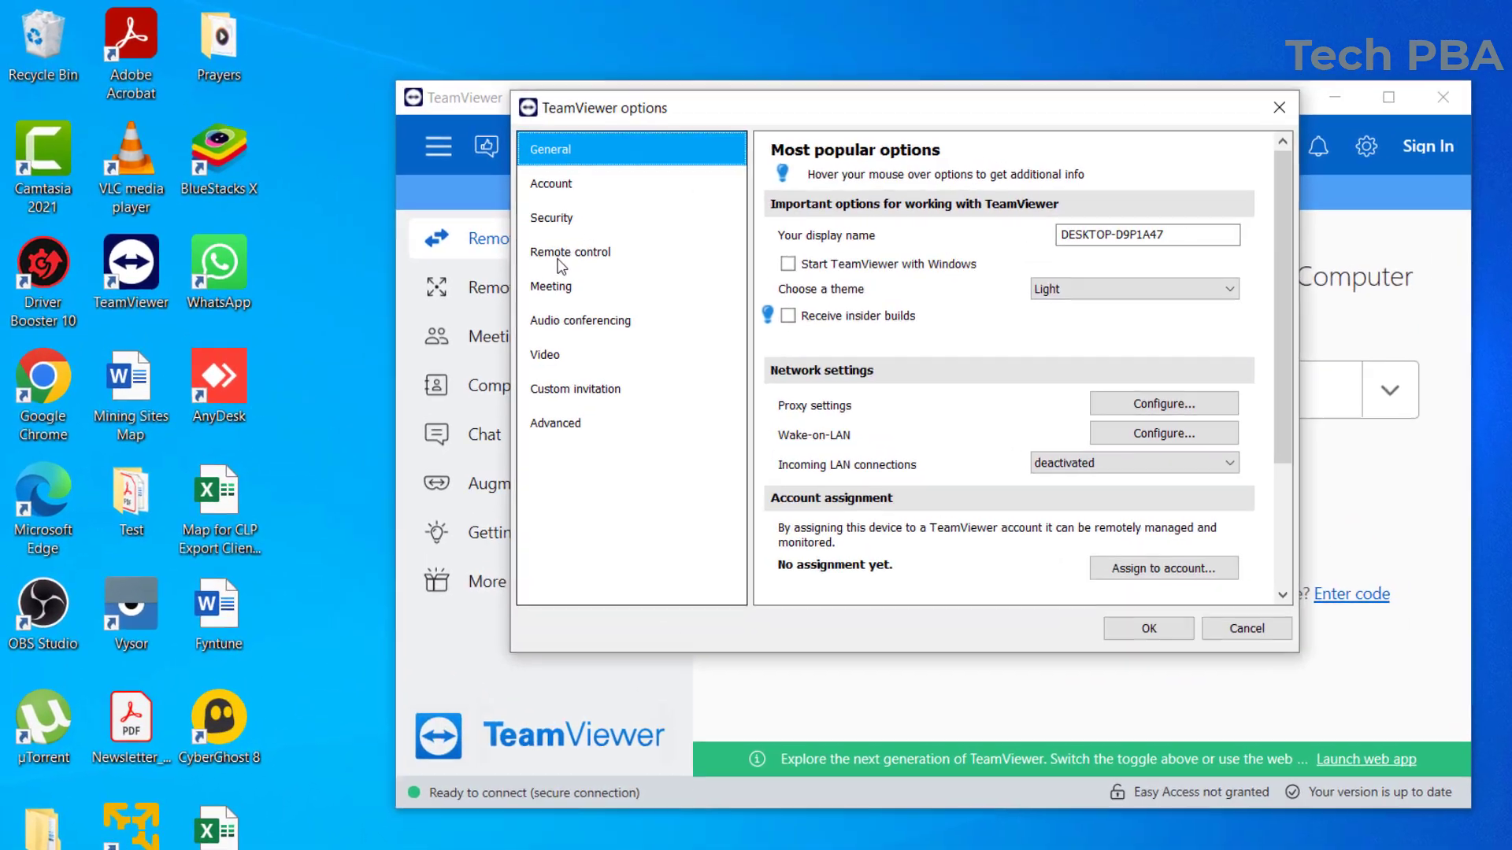
pyautogui.click(559, 260)
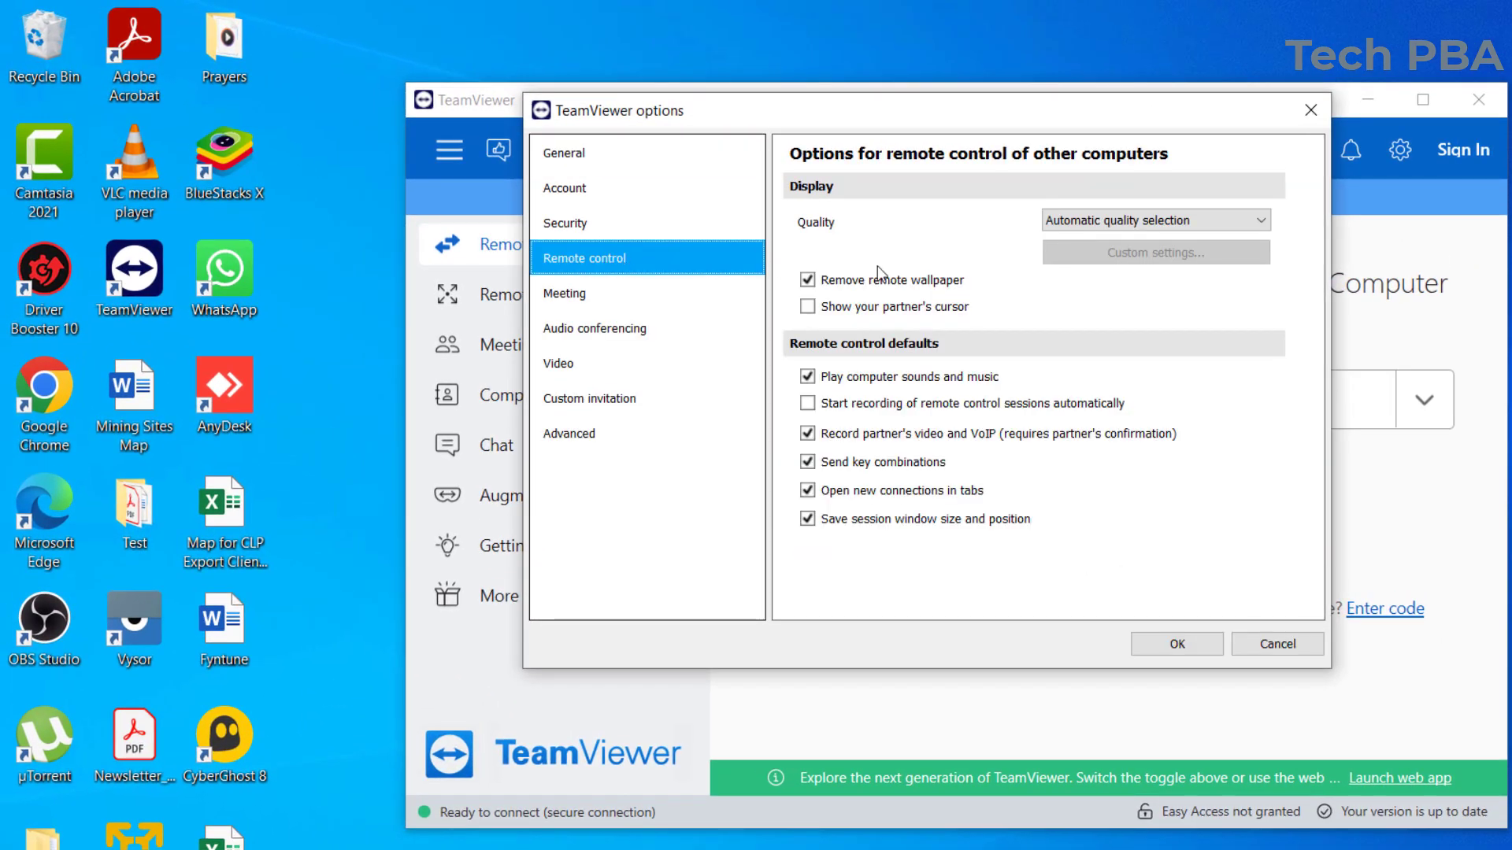
pyautogui.moveTo(808, 280)
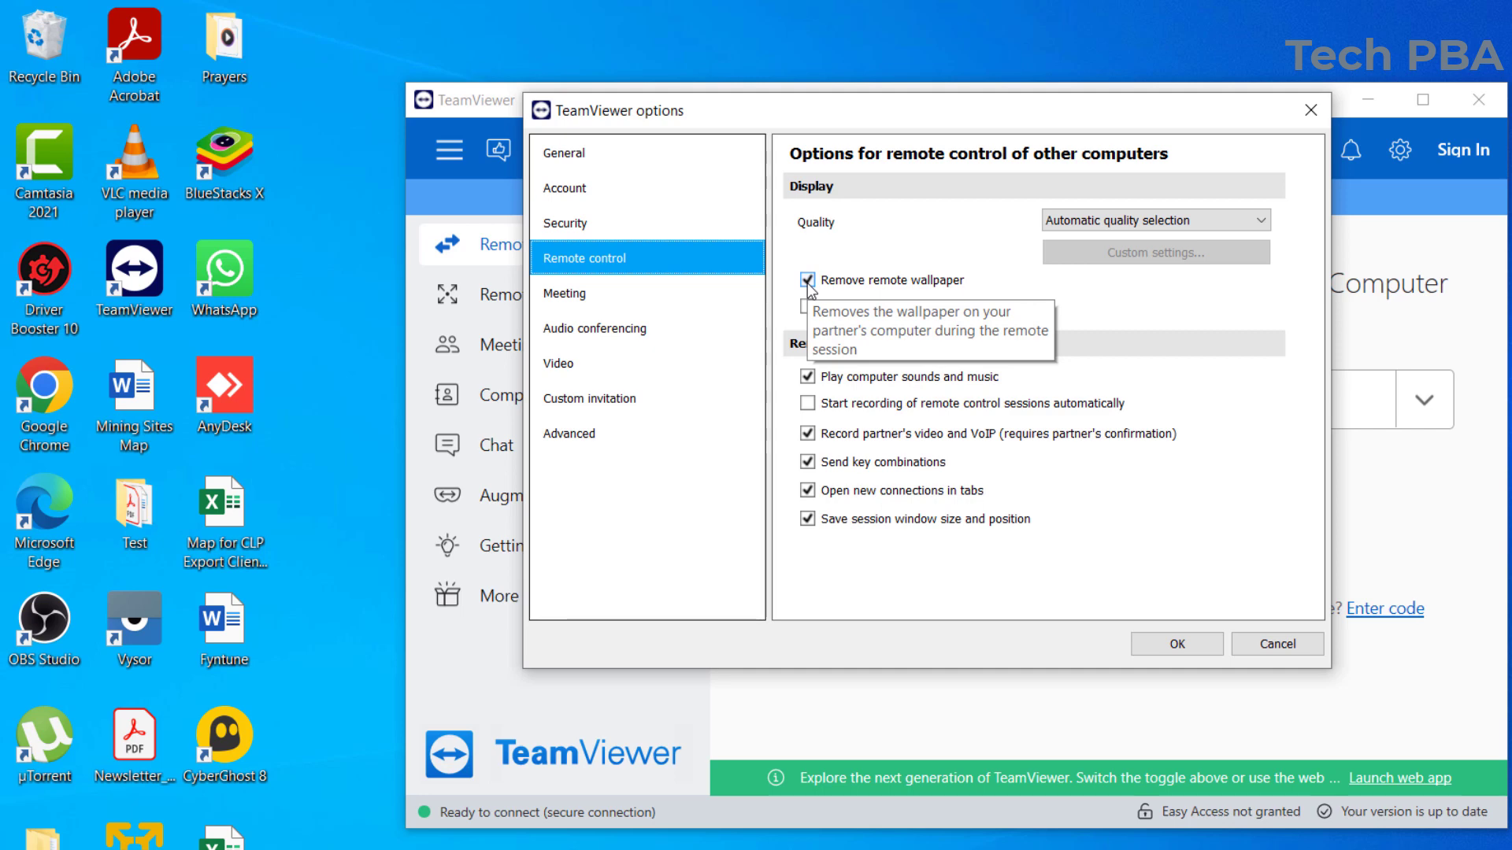
pyautogui.click(808, 280)
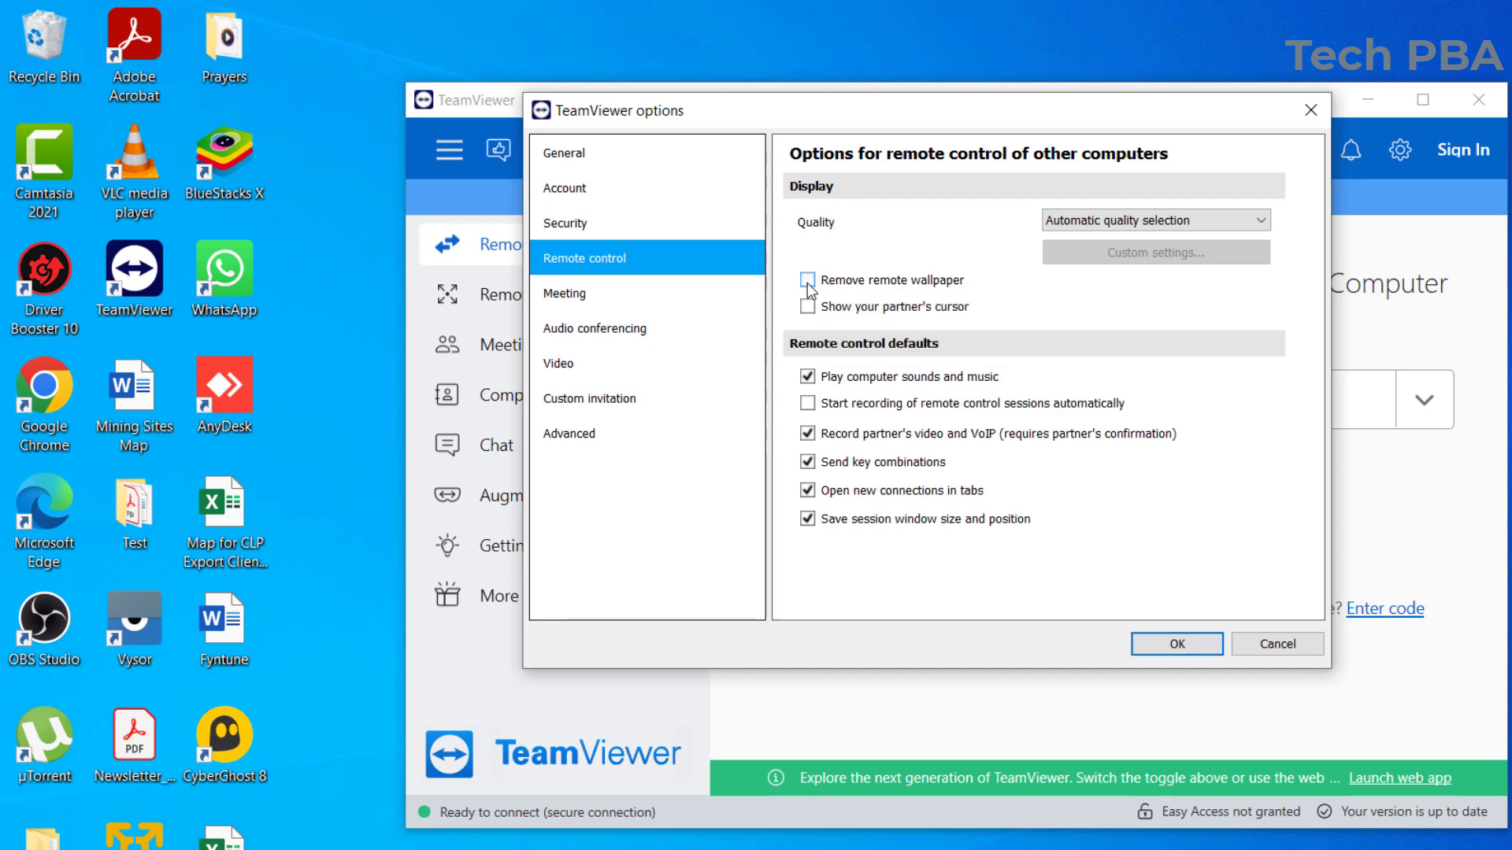
pyautogui.click(1186, 643)
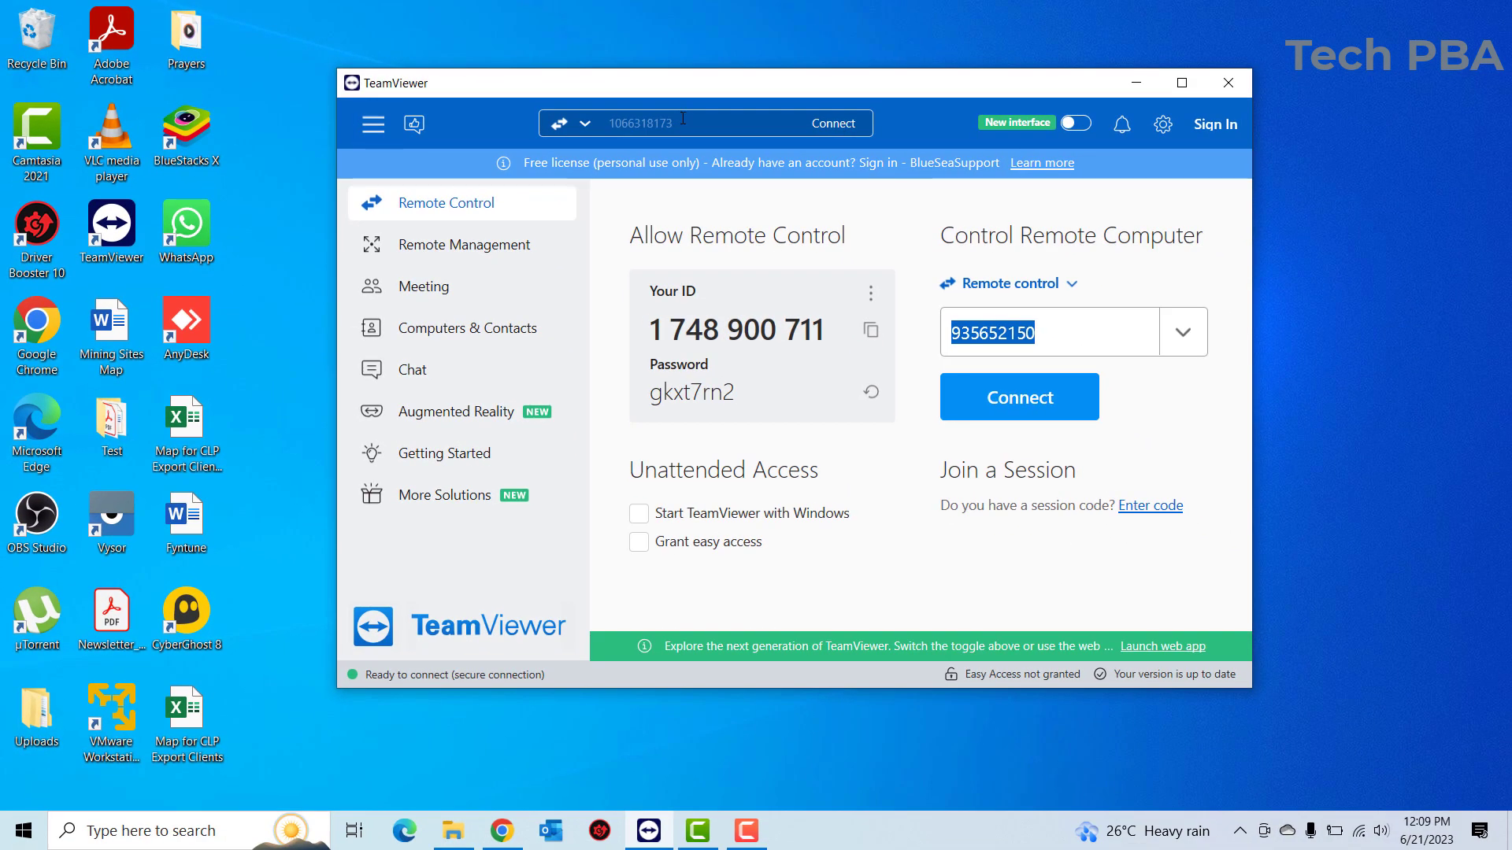
pyautogui.click(683, 118)
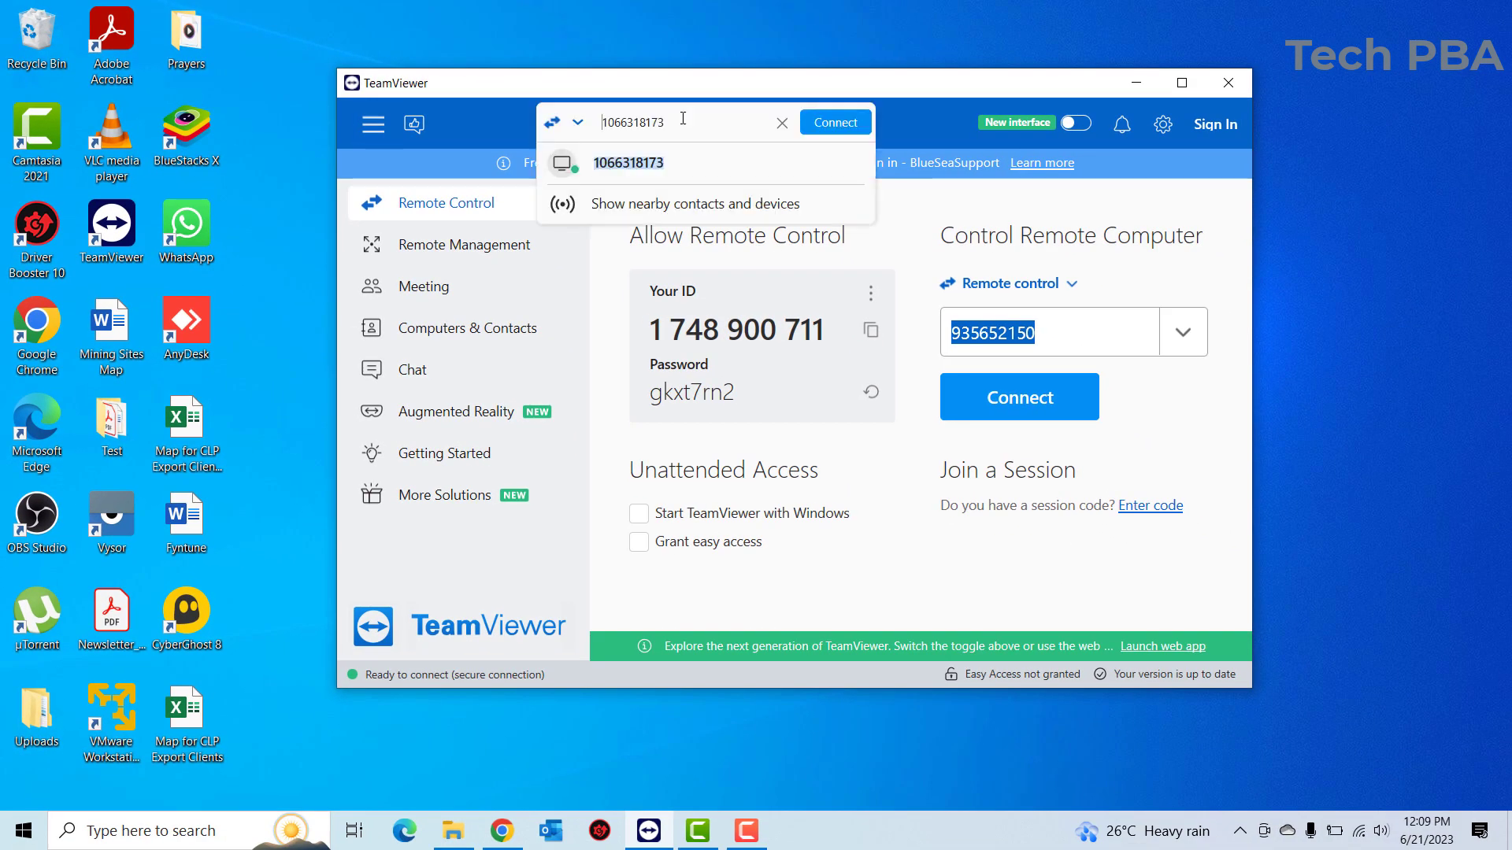
pyautogui.click(846, 133)
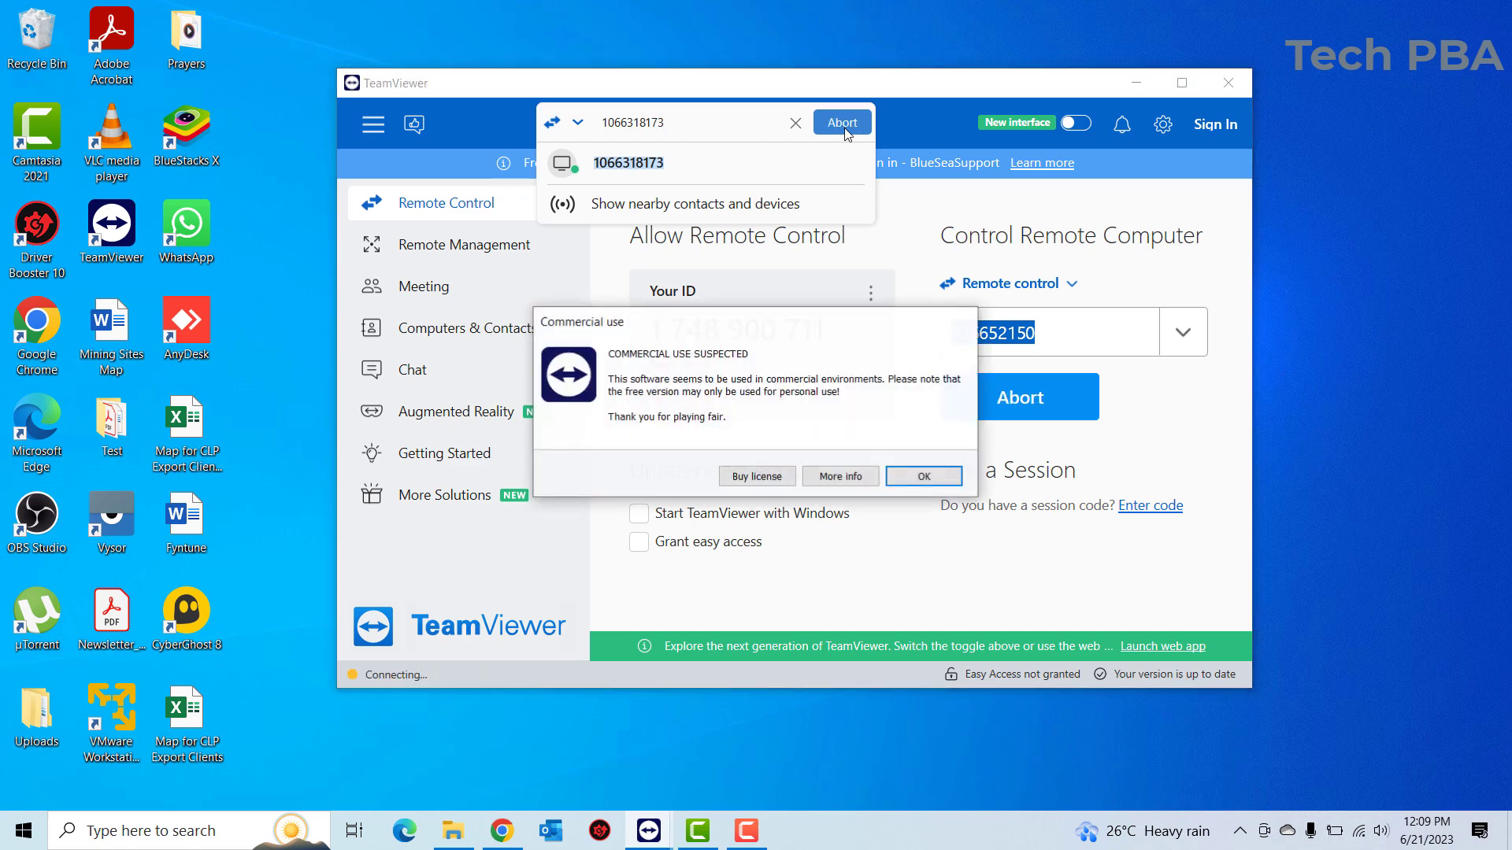
# - Dismiss the Commercial use notice and log on to the partner computer
pyautogui.click(924, 477)
pyautogui.click(856, 333)
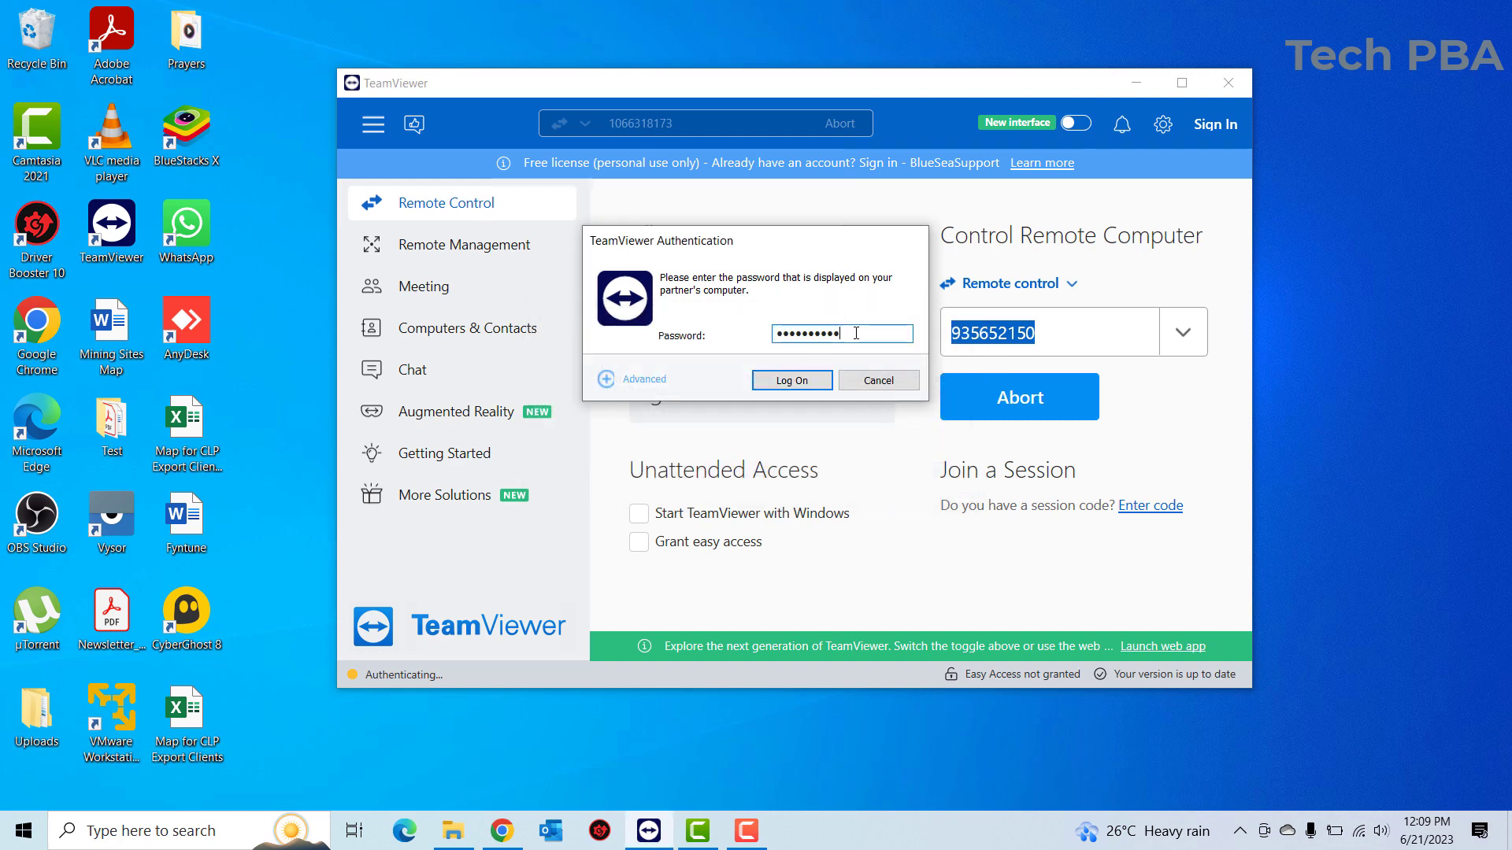
pyautogui.click(792, 381)
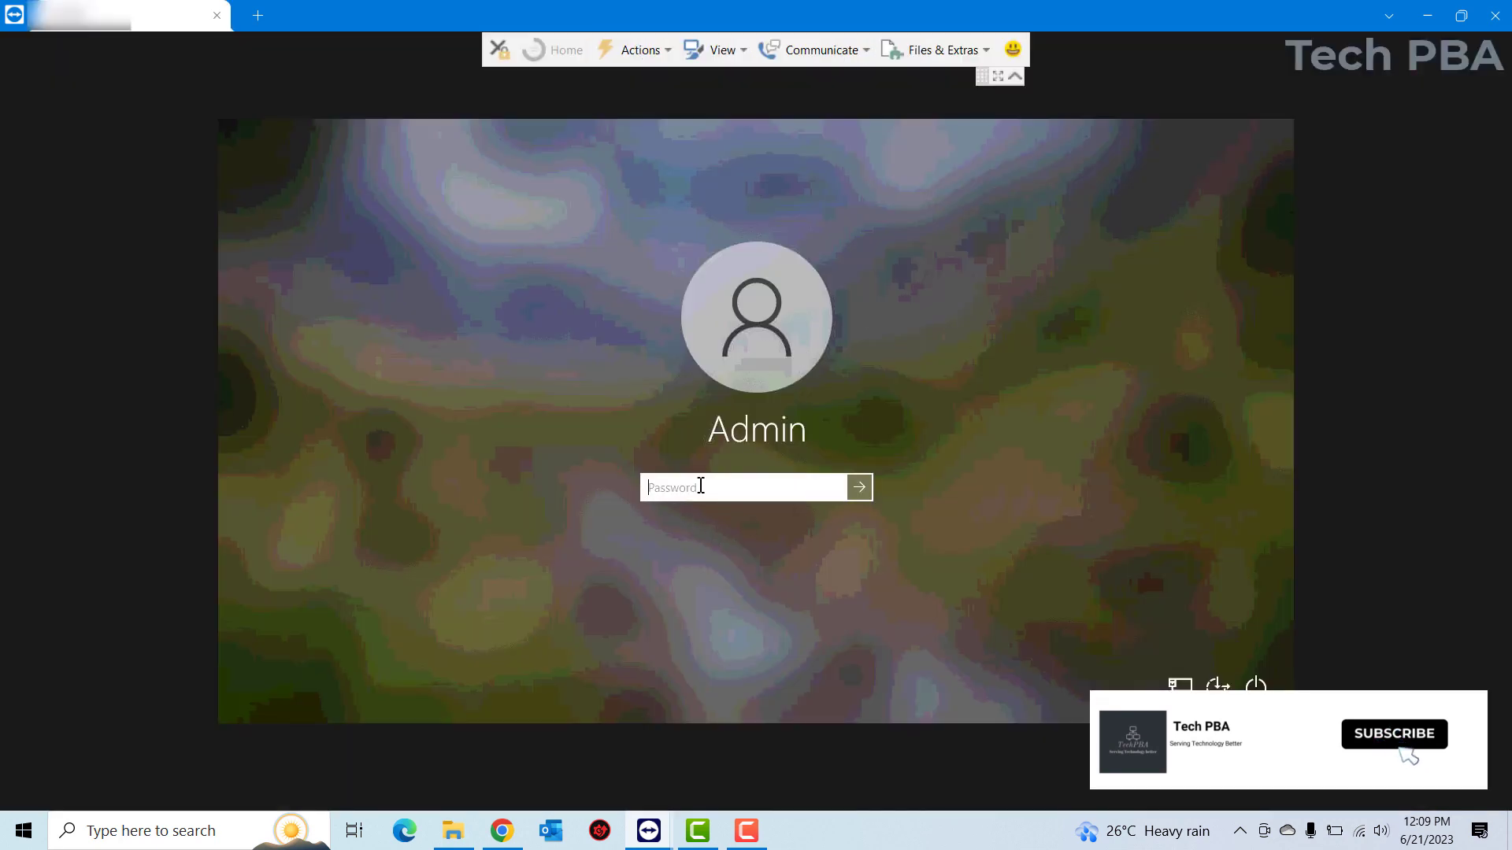
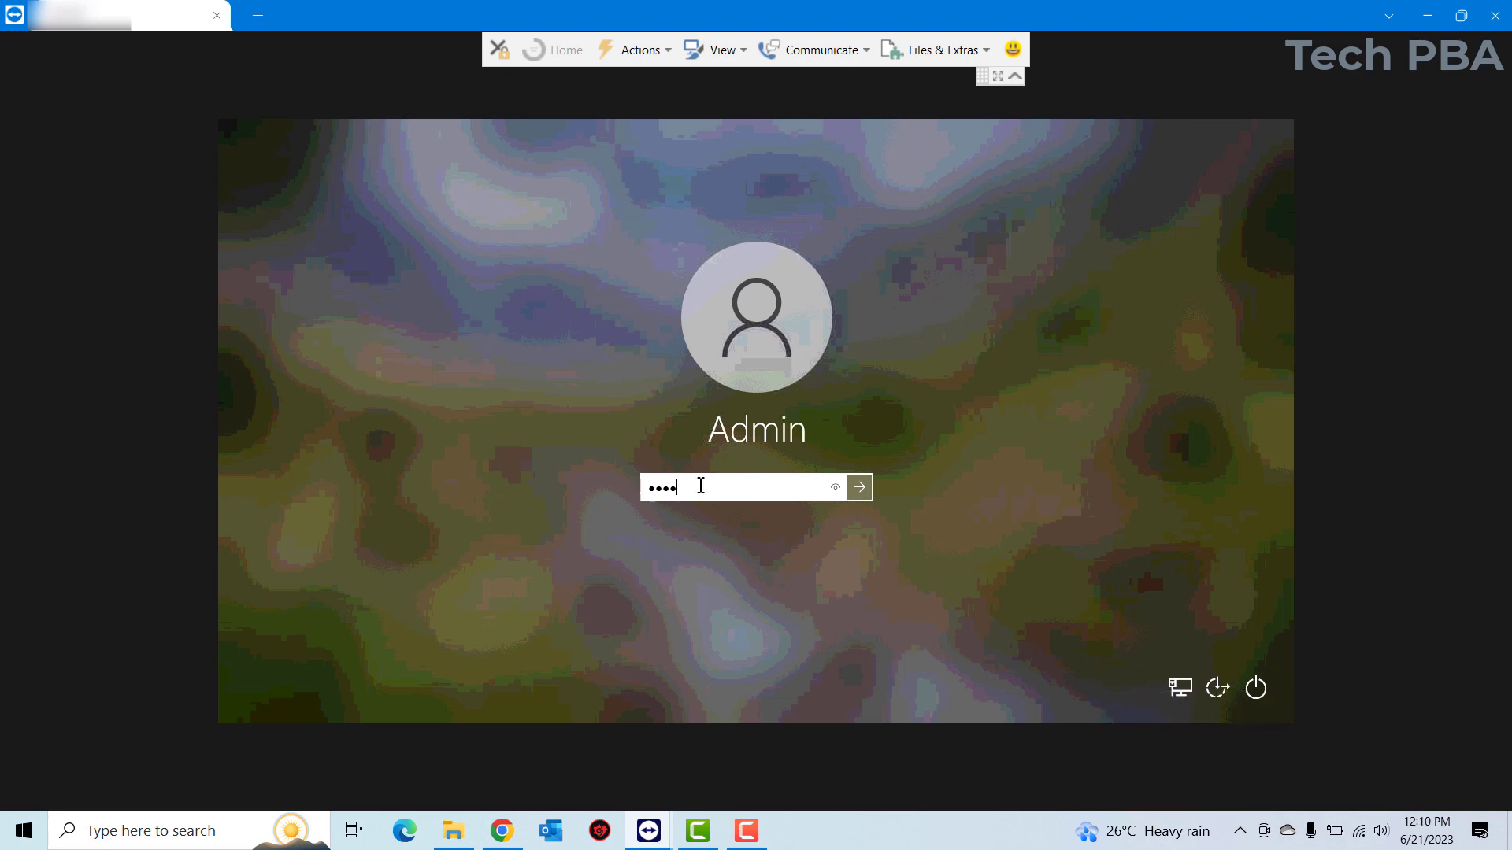
# - Enter the Admin password on the remote lock screen to reach the blue-wallpaper desktop
pyautogui.press('Return')
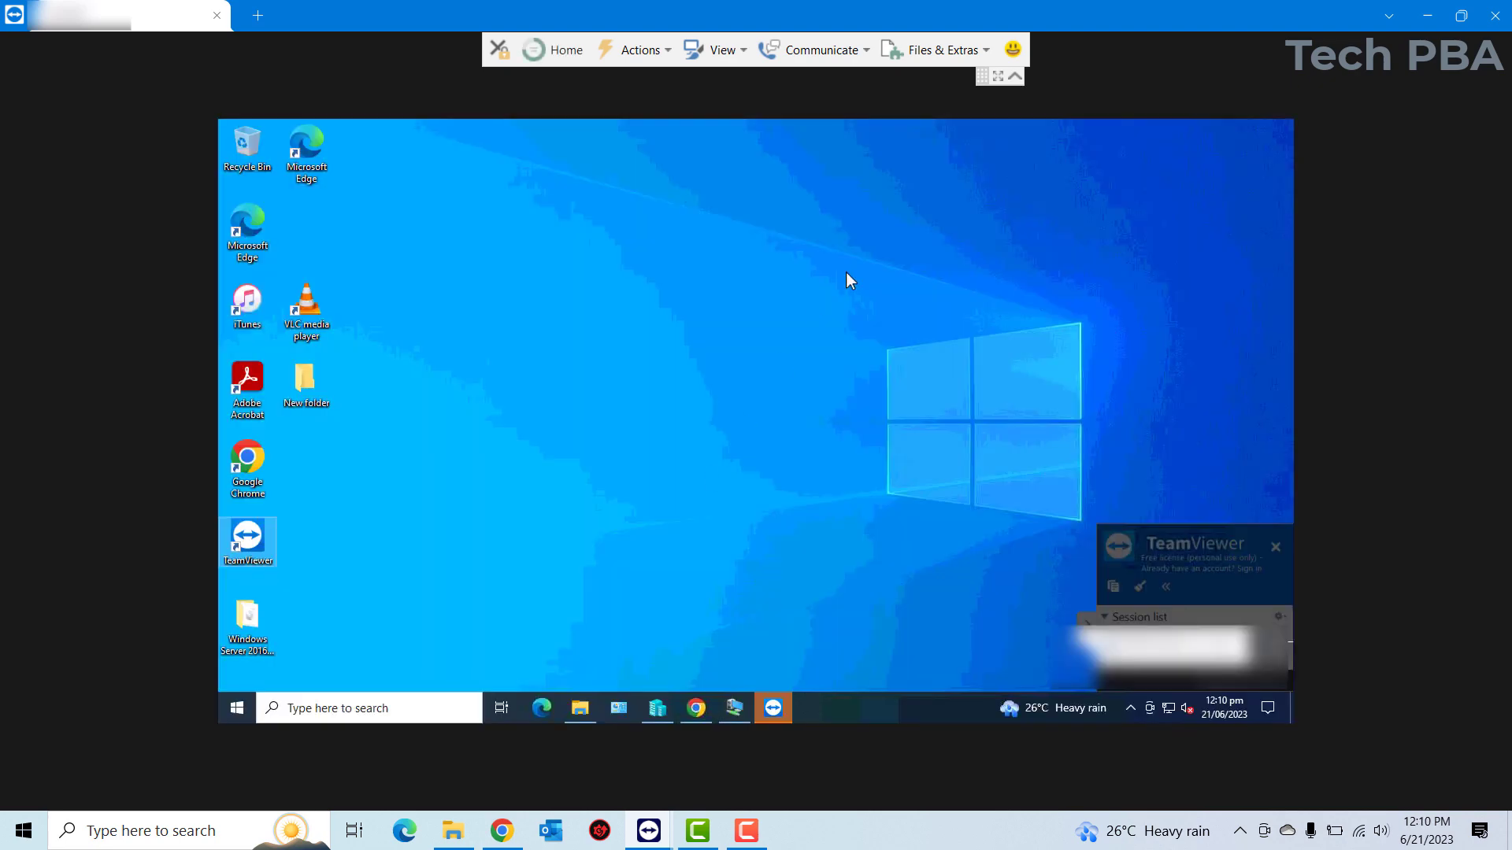